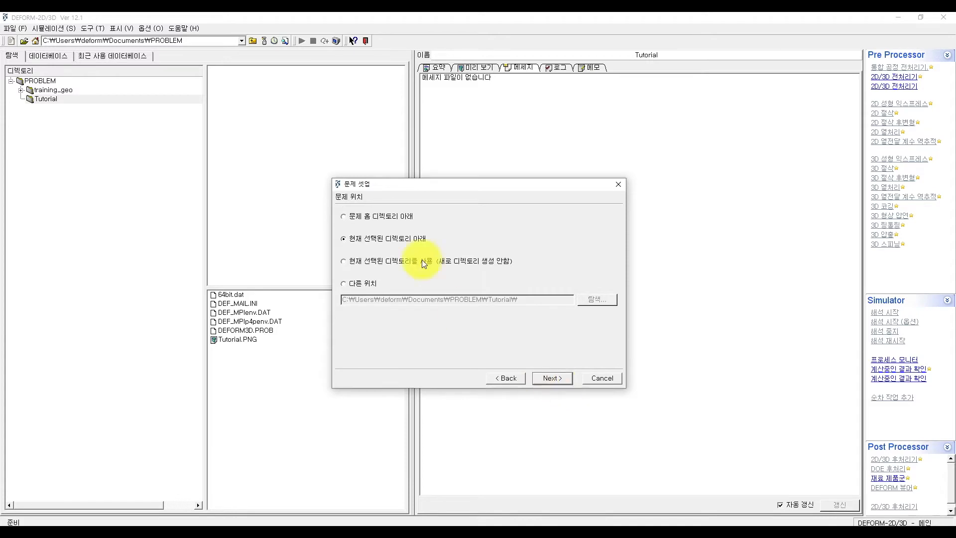
# - Create a problem named tee under the currently selected directory, and set up its new project as tee with SI units
pyautogui.click(553, 378)
pyautogui.write('tee')
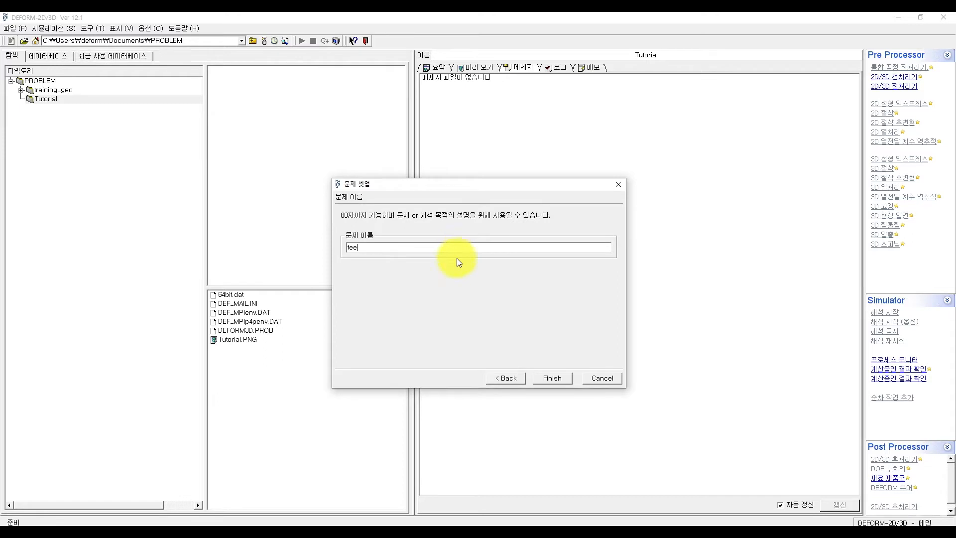
pyautogui.click(551, 379)
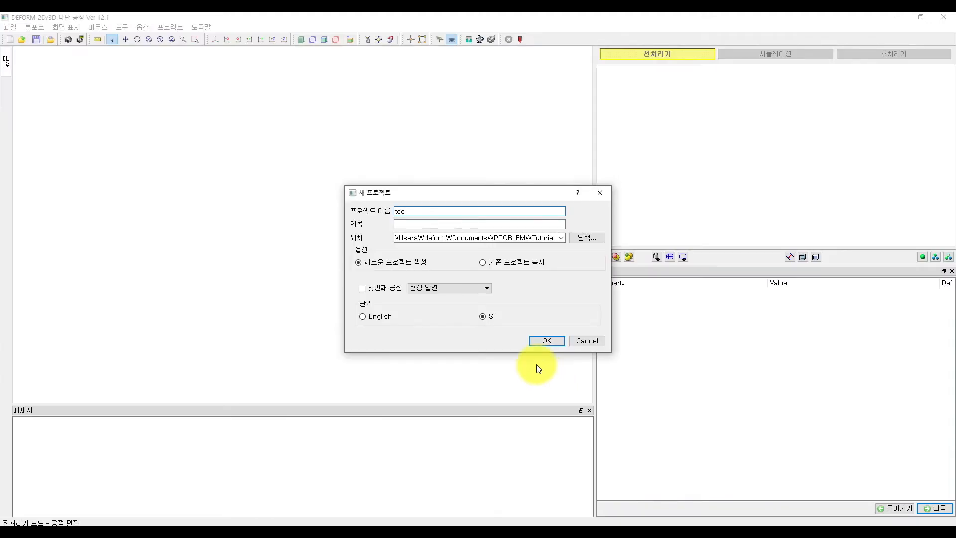
pyautogui.click(454, 211)
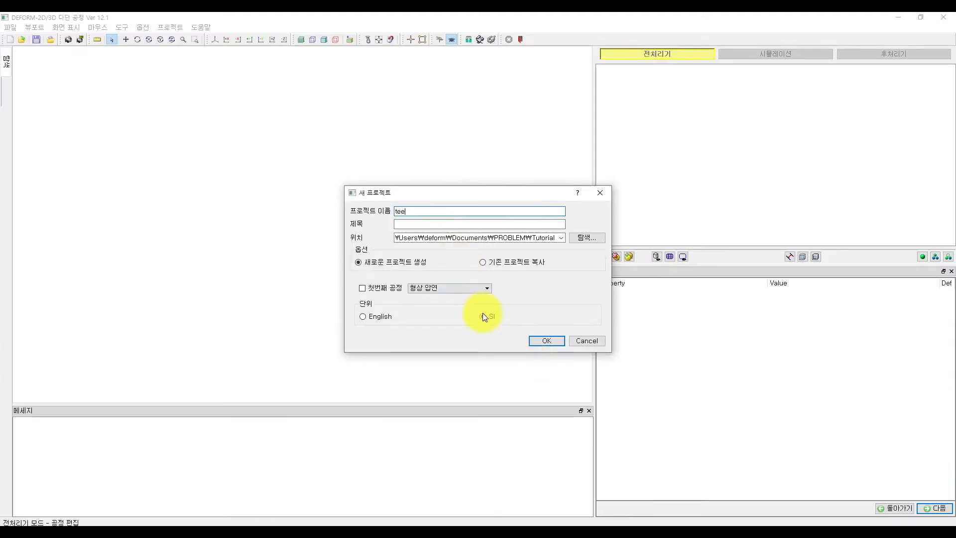
pyautogui.click(537, 342)
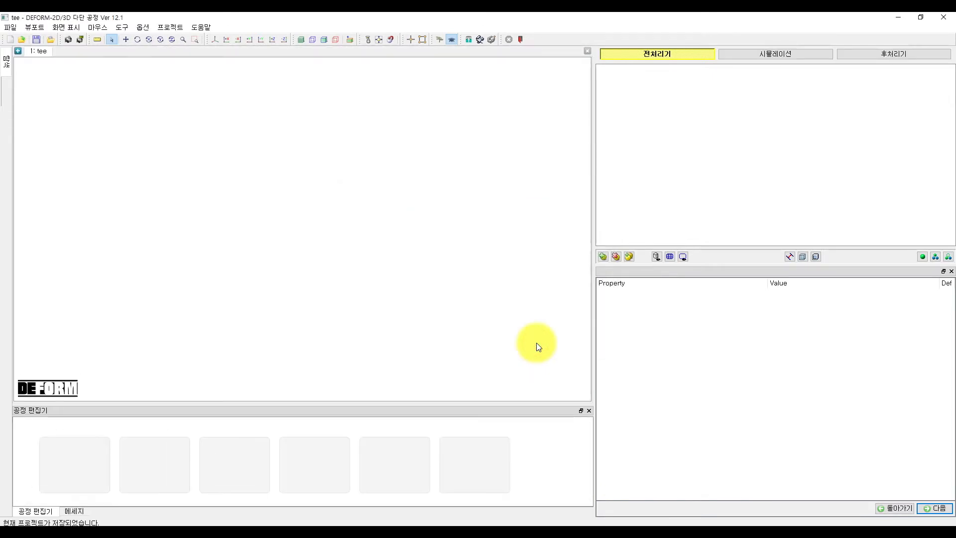
# - Build a four-operation sequence in the project: 3D heat transfer, 3D forming, 3D heat transfer, 3D forming
pyautogui.click(8, 74)
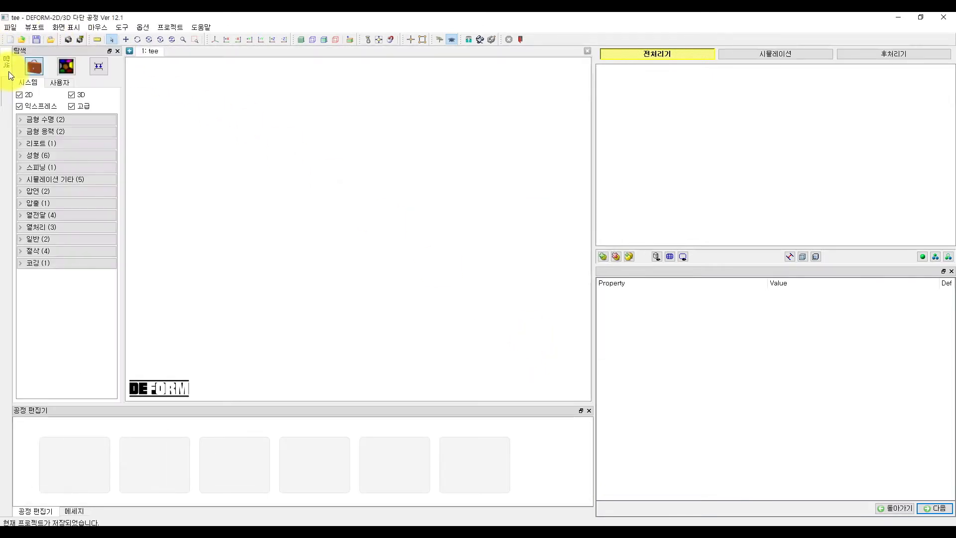
pyautogui.click(55, 215)
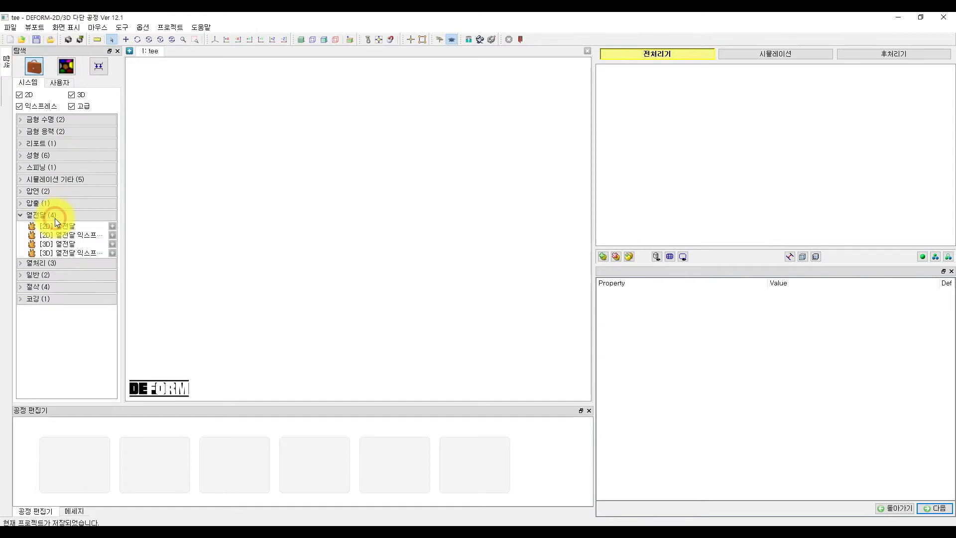
pyautogui.click(114, 244)
pyautogui.click(91, 157)
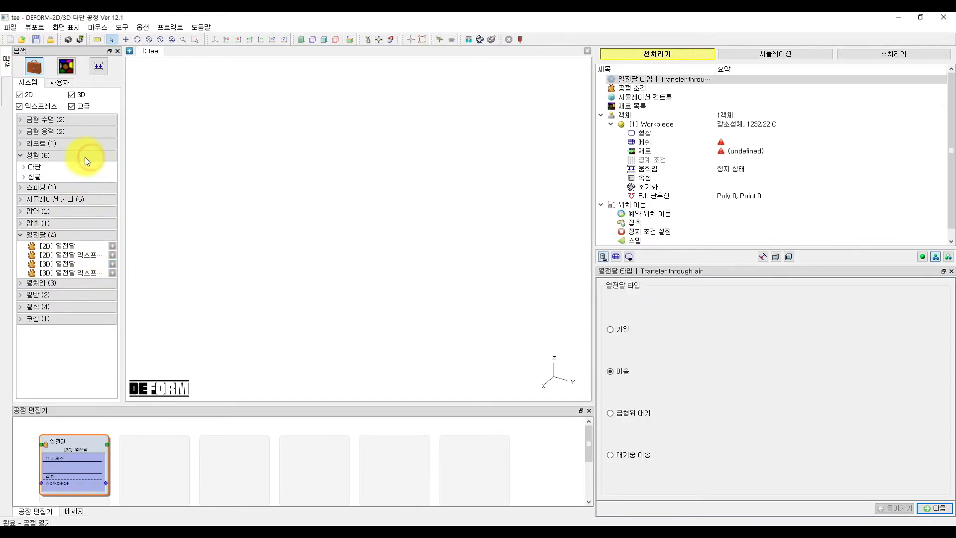
pyautogui.doubleClick(38, 175)
pyautogui.click(112, 204)
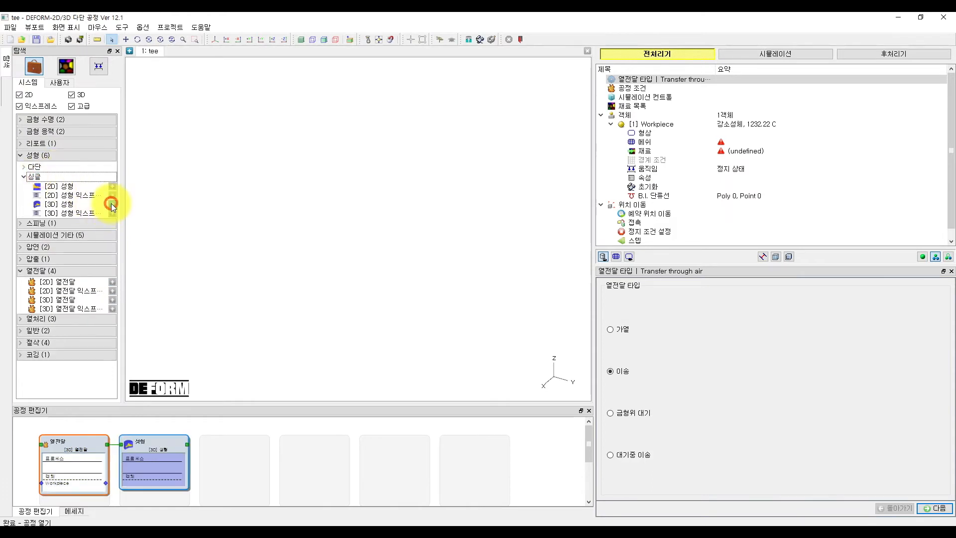
pyautogui.click(112, 299)
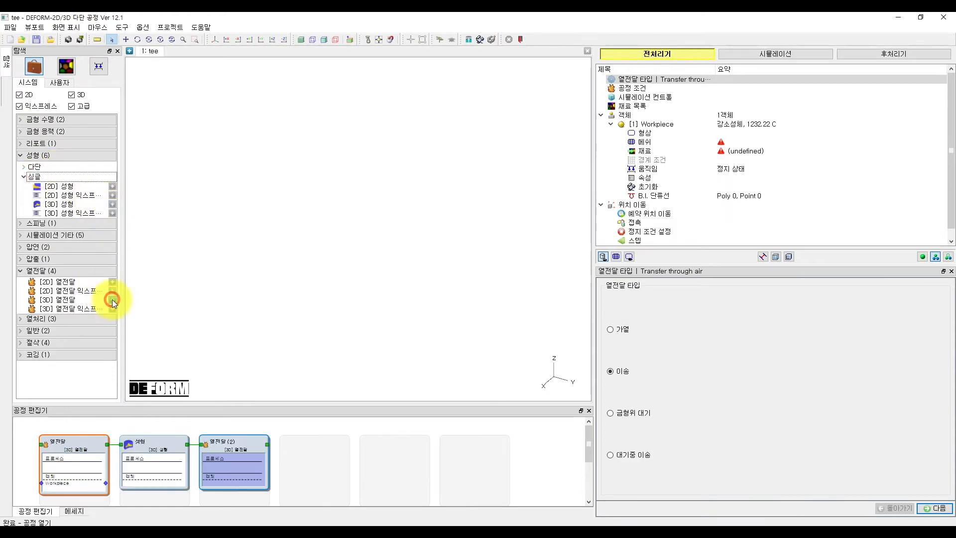
pyautogui.click(112, 204)
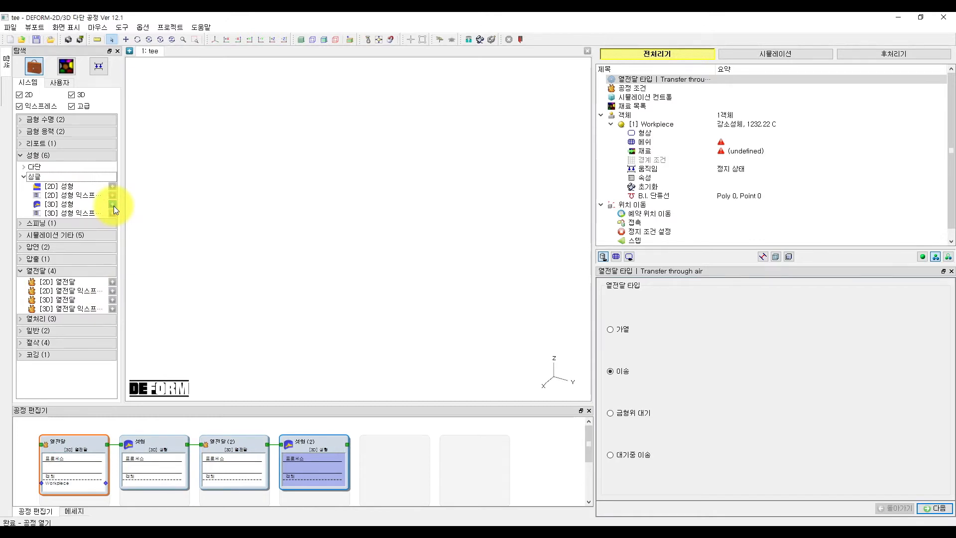
pyautogui.click(211, 214)
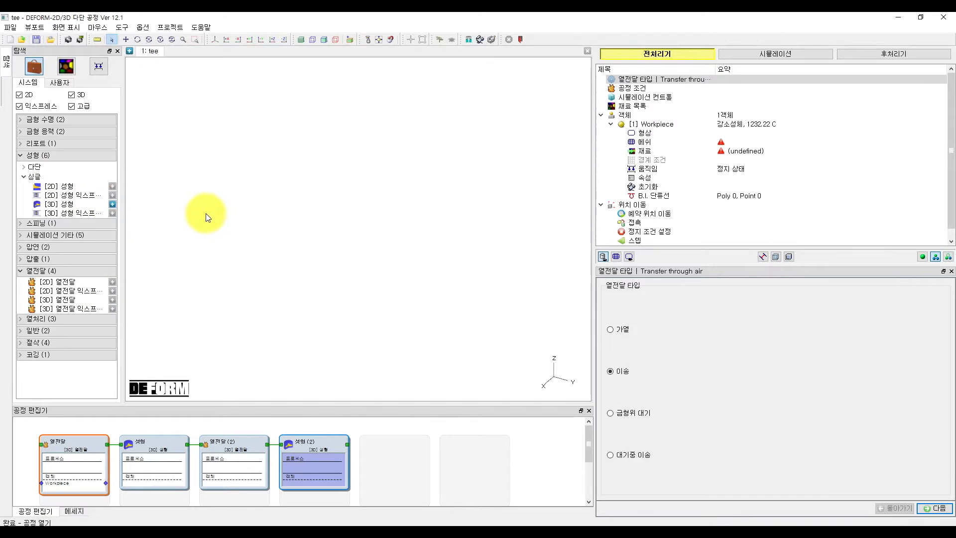
pyautogui.click(117, 50)
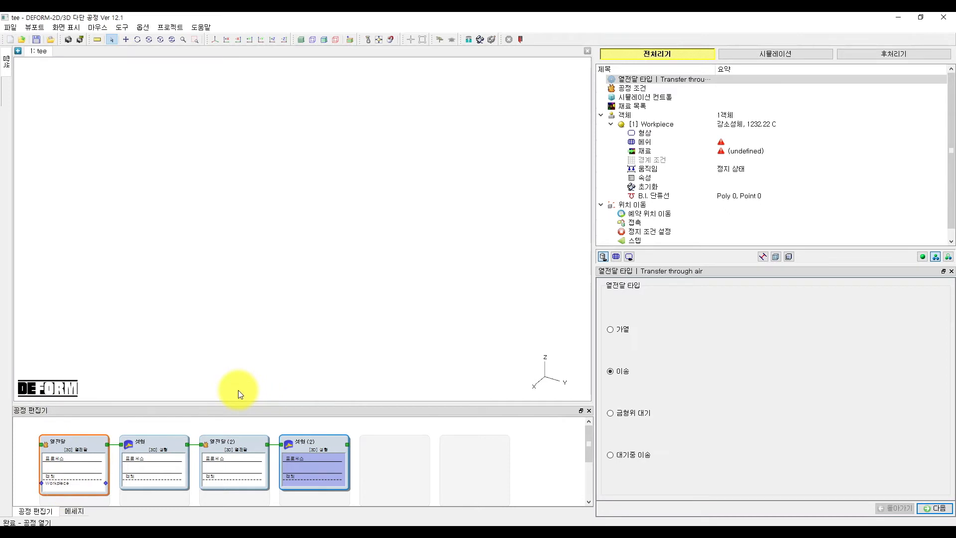
# - Keep the transfer-through-air type for the first heat transfer operation and set its transfer time to 10 sec
pyautogui.click(928, 510)
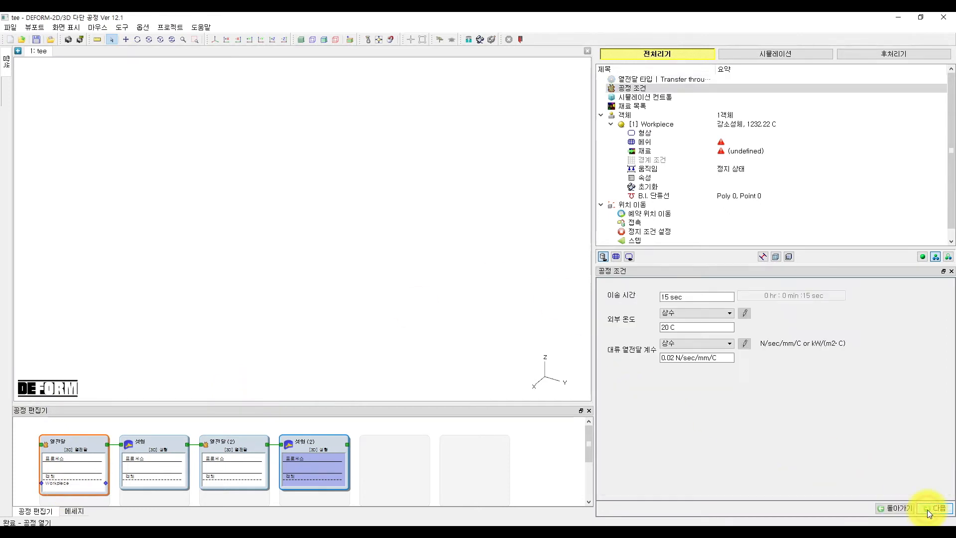
pyautogui.click(698, 297)
pyautogui.write('10')
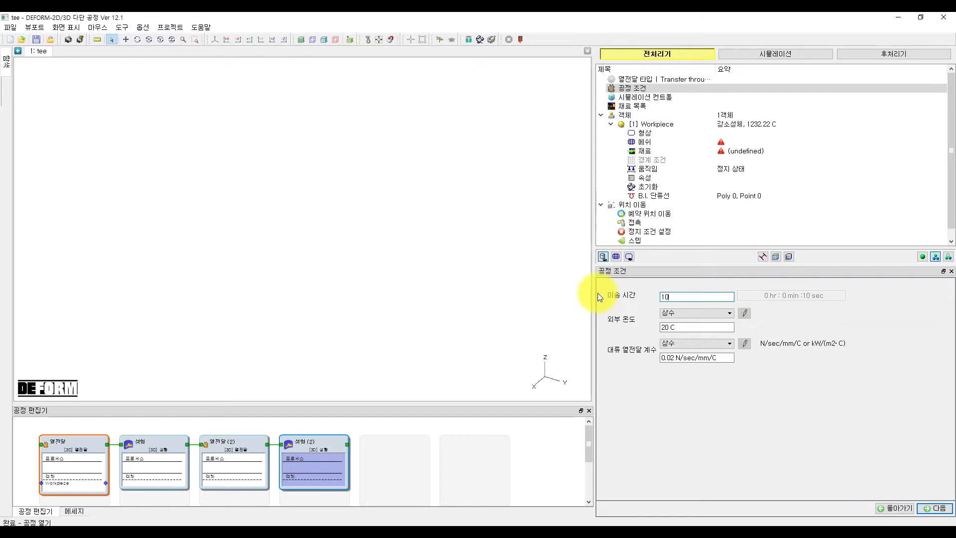
pyautogui.click(924, 507)
# - Load the steel AISI-1055[1450-2200F(800-1200C)] from the material library into the material list
pyautogui.click(927, 506)
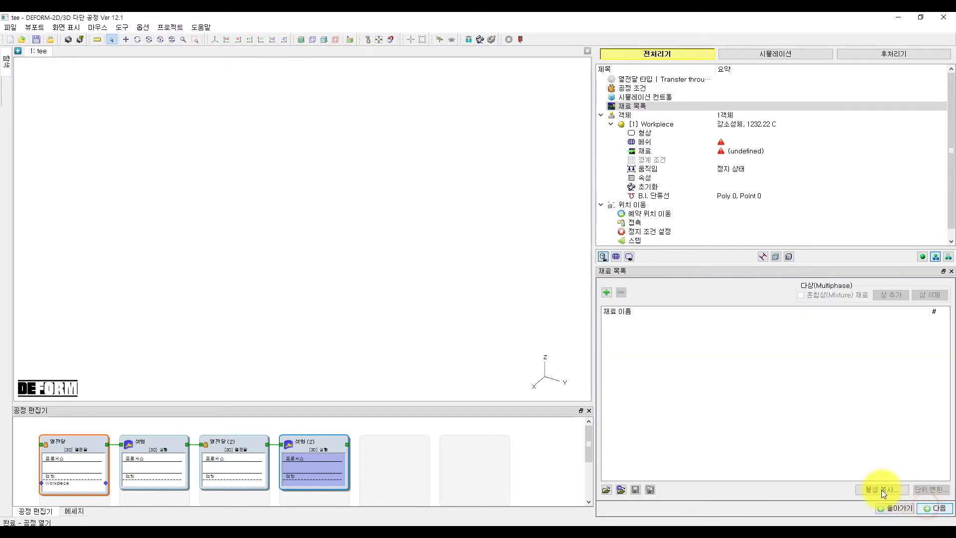
pyautogui.click(621, 489)
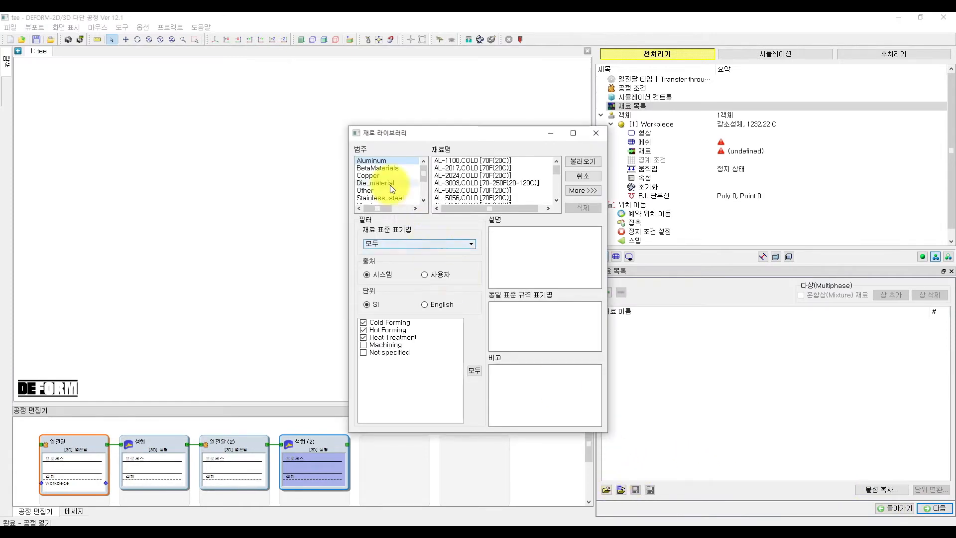
pyautogui.click(389, 197)
pyautogui.press('Down')
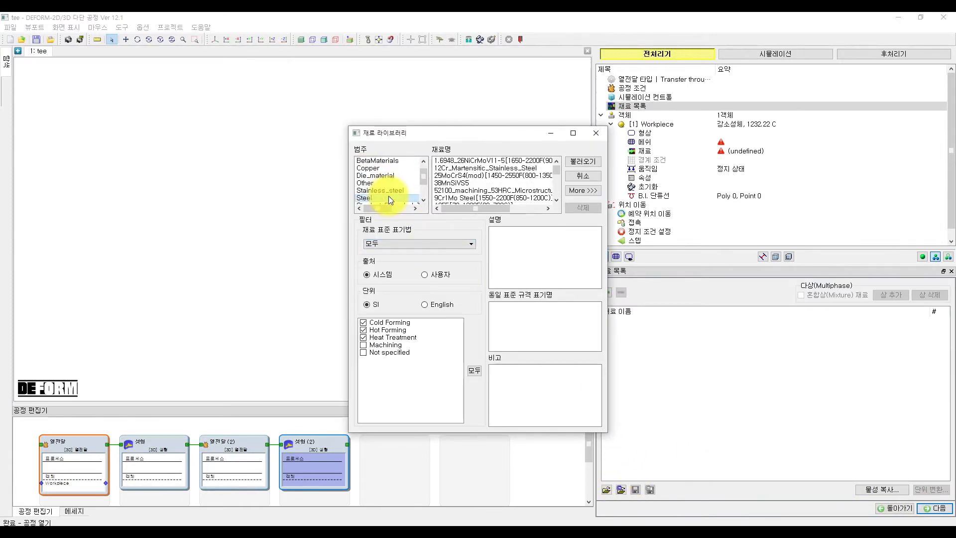
pyautogui.click(471, 187)
pyautogui.scroll(-3, 471, 187)
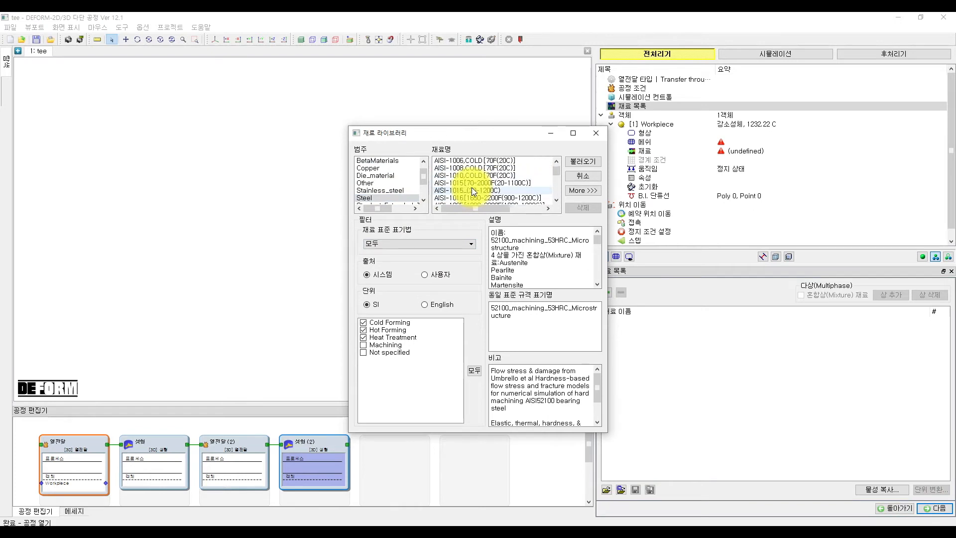
pyautogui.scroll(-2, 471, 187)
pyautogui.scroll(-3, 475, 190)
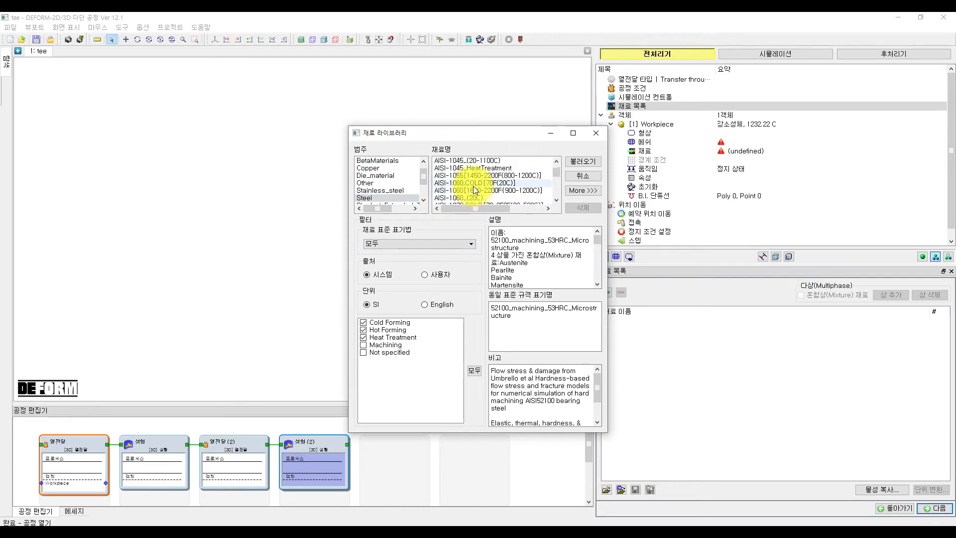
pyautogui.click(474, 175)
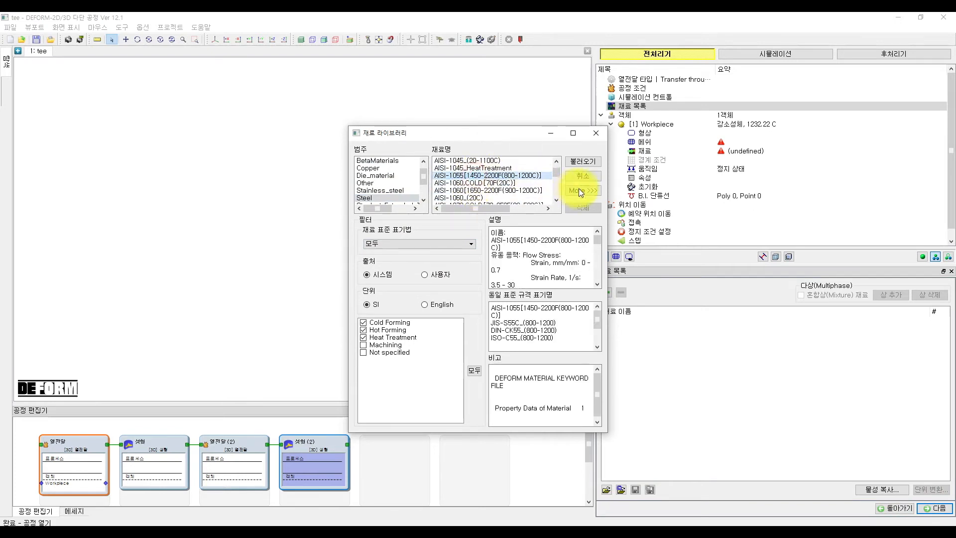
pyautogui.click(592, 160)
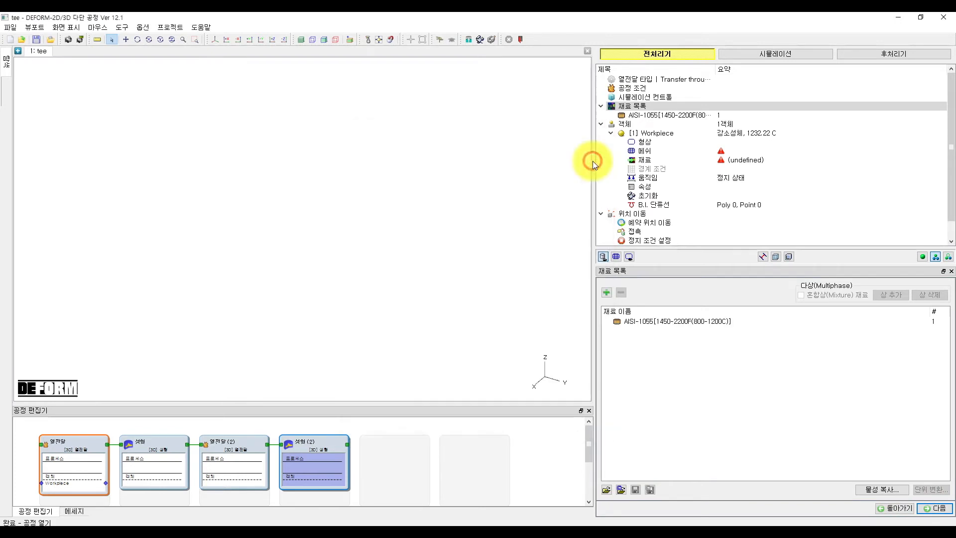
# - Set the workpiece's object temperature to 1200 C
pyautogui.click(647, 133)
pyautogui.click(775, 302)
pyautogui.moveTo(775, 302); pyautogui.dragTo(679, 298)
pyautogui.write('100')
pyautogui.press('BackSpace')
pyautogui.press('BackSpace')
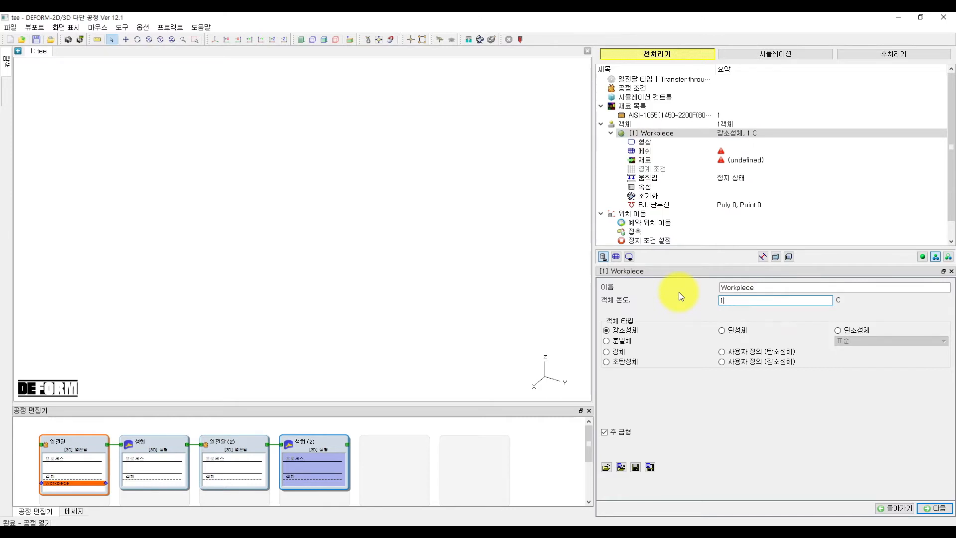
pyautogui.write('200')
pyautogui.click(927, 507)
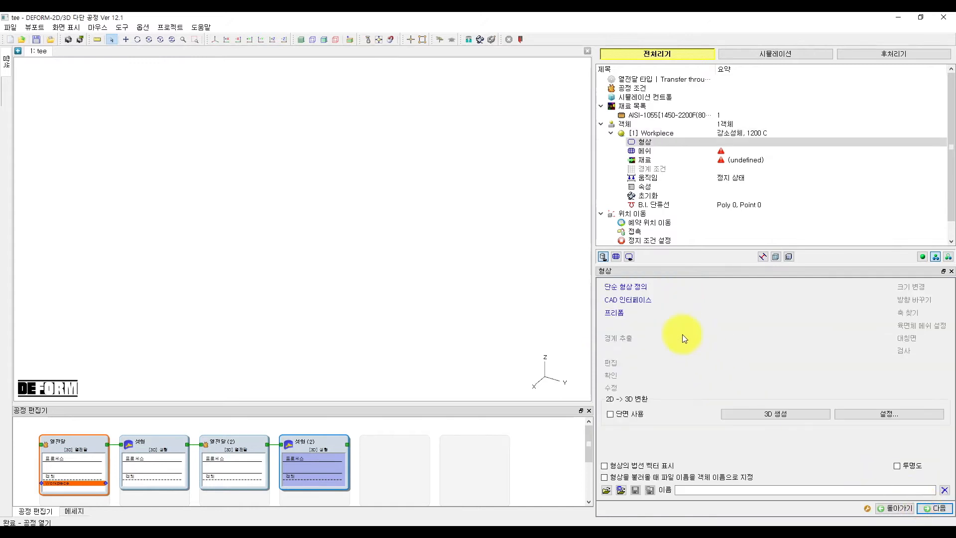
# - Define the workpiece geometry as a primitive cylinder with a diameter of 27 mm and a height of 66 mm
pyautogui.click(621, 291)
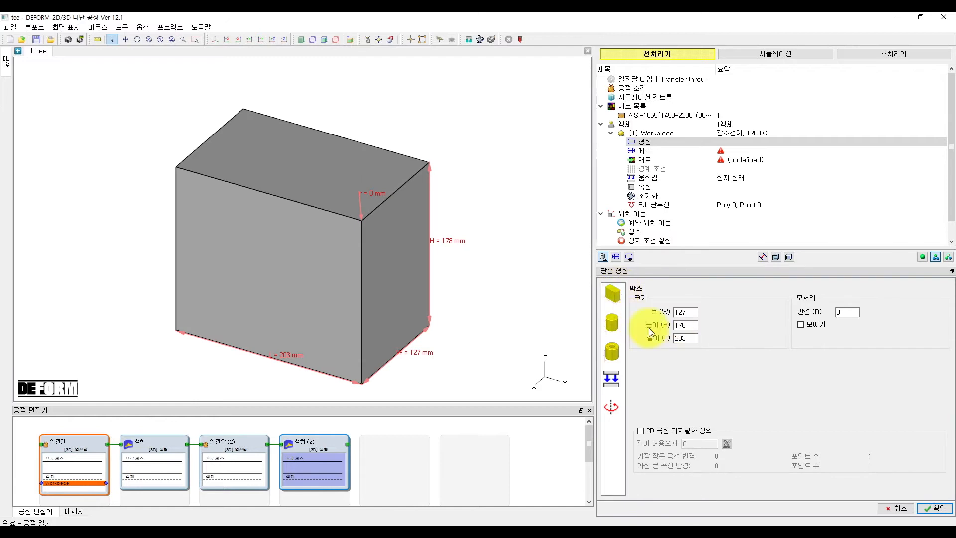
pyautogui.click(617, 319)
pyautogui.doubleClick(687, 330)
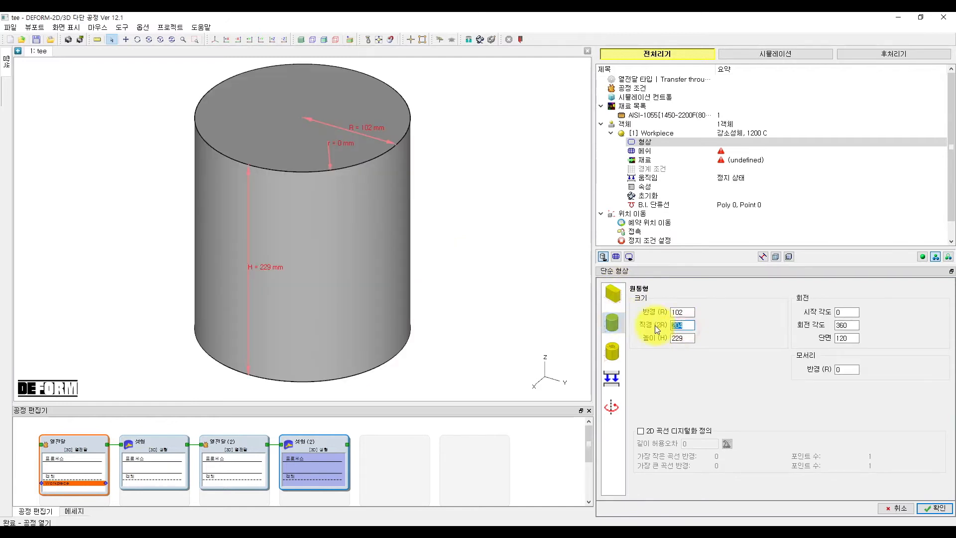
pyautogui.write('27')
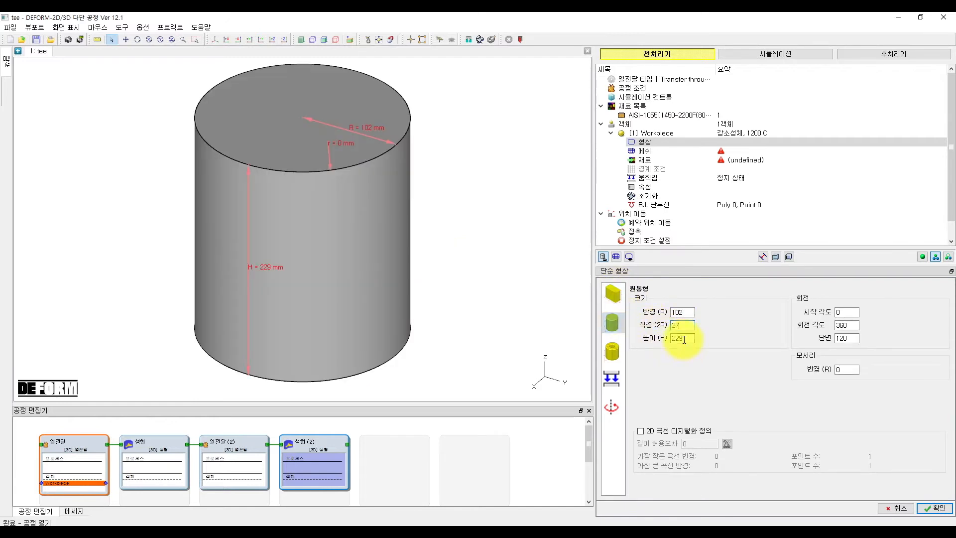
pyautogui.doubleClick(680, 338)
pyautogui.write('66')
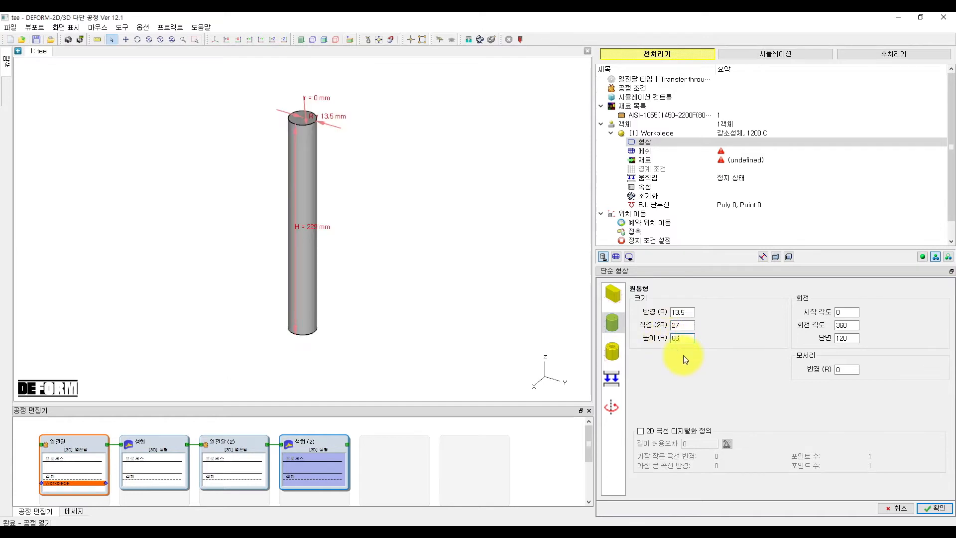
pyautogui.click(683, 355)
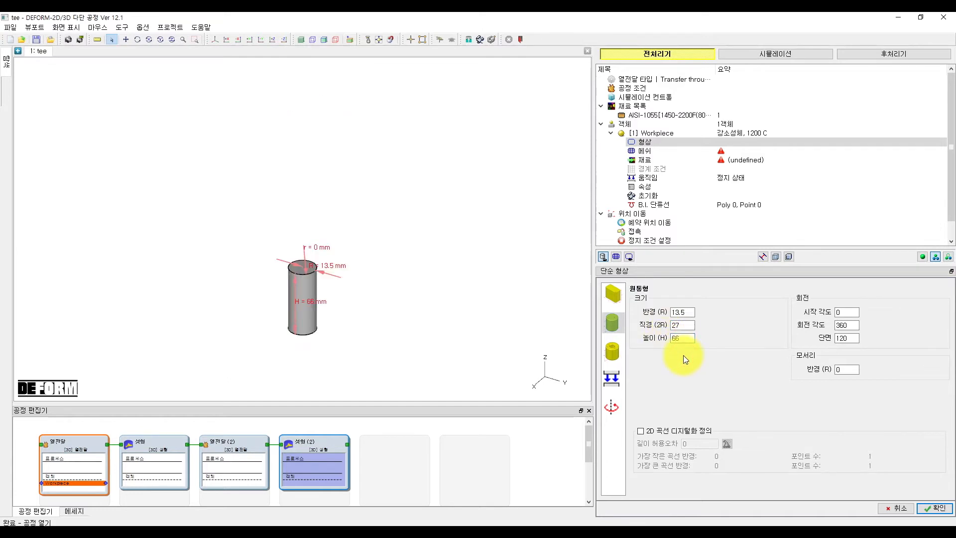
pyautogui.click(919, 503)
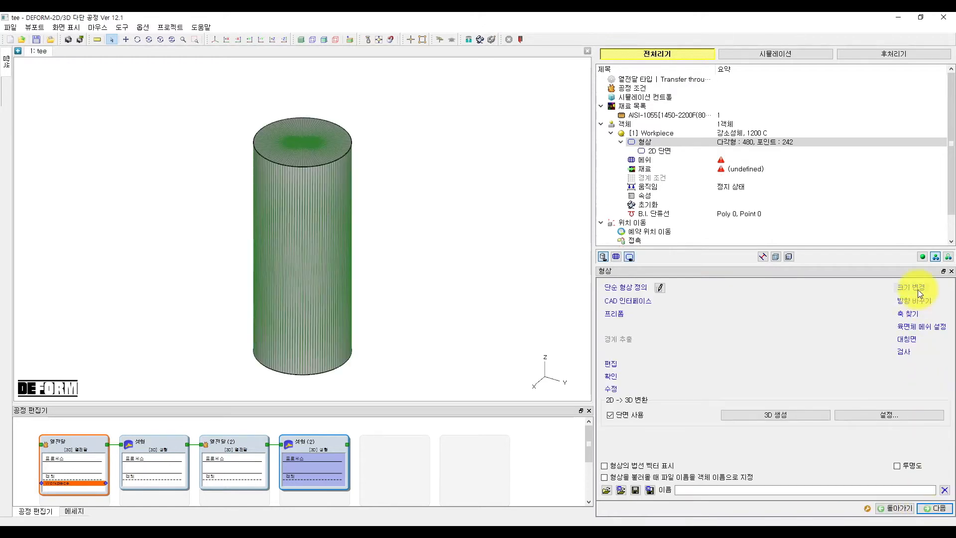
# - Scale the workpiece geometry by a factor of 1.015
pyautogui.click(919, 288)
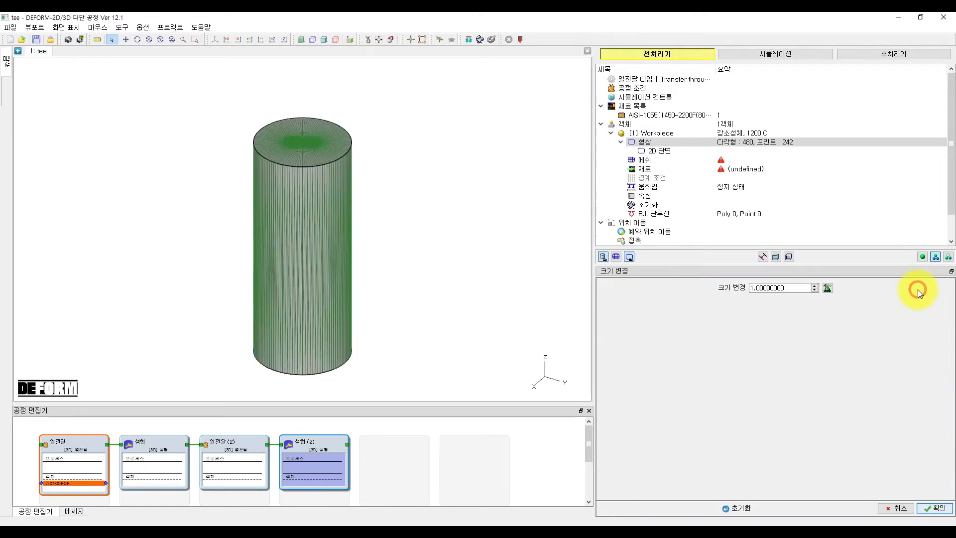
pyautogui.moveTo(789, 288); pyautogui.dragTo(711, 288)
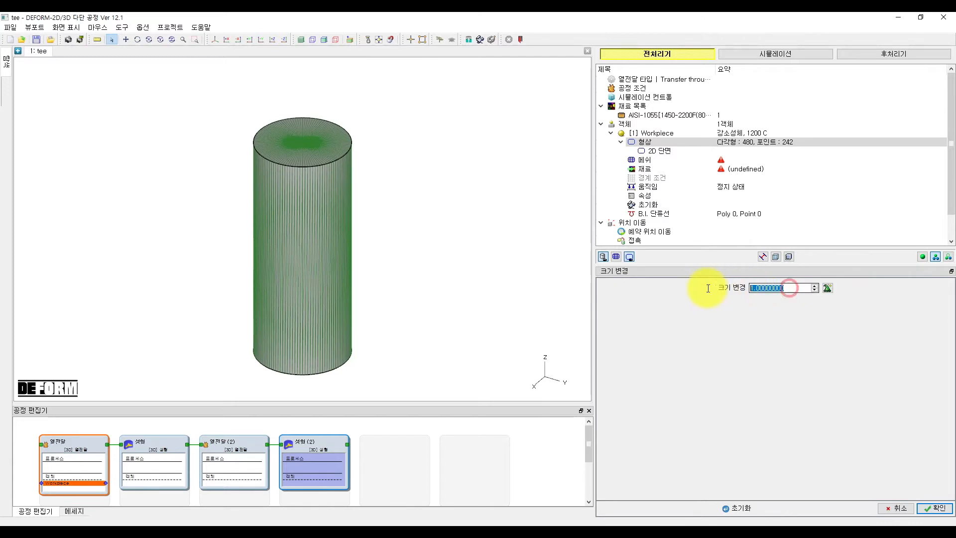
pyautogui.write('1.015')
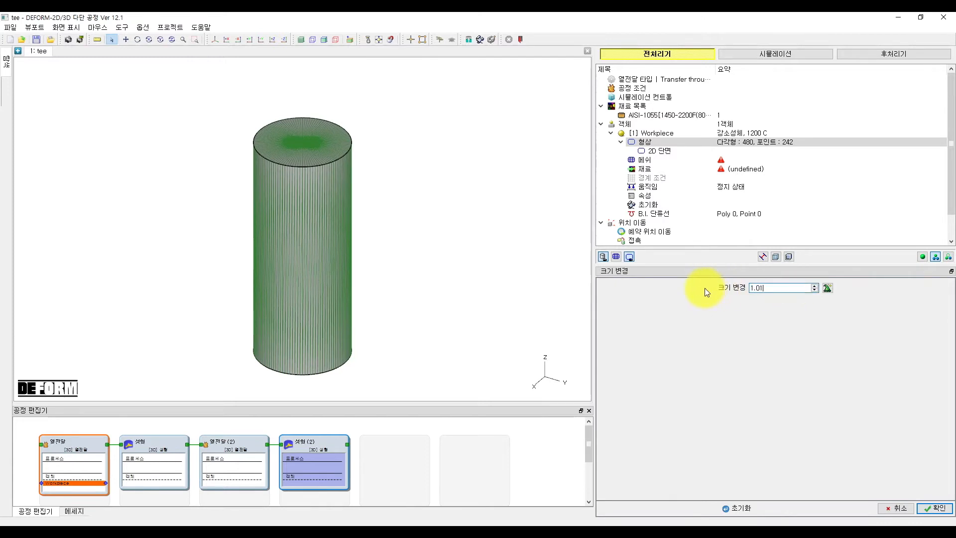
pyautogui.click(527, 283)
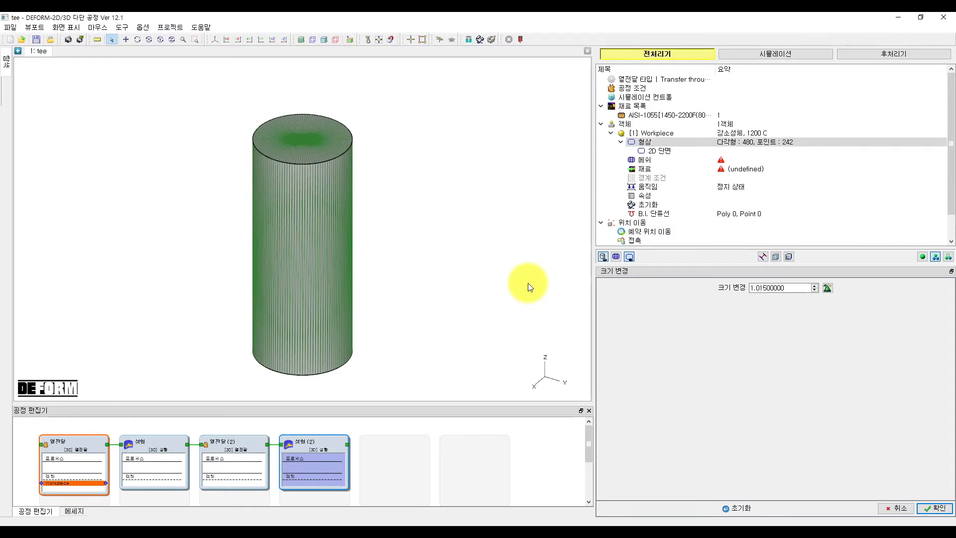
pyautogui.click(930, 508)
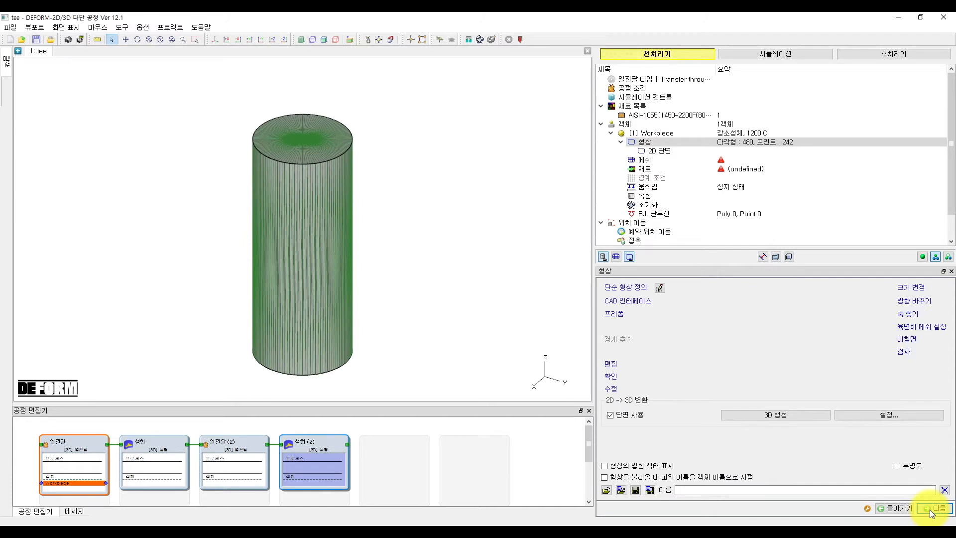
# - Generate a tetrahedral workpiece mesh with absolute sizing, size ratio 1 and minimum element size 1.5 mm, accepting the default boundary conditions
pyautogui.click(665, 160)
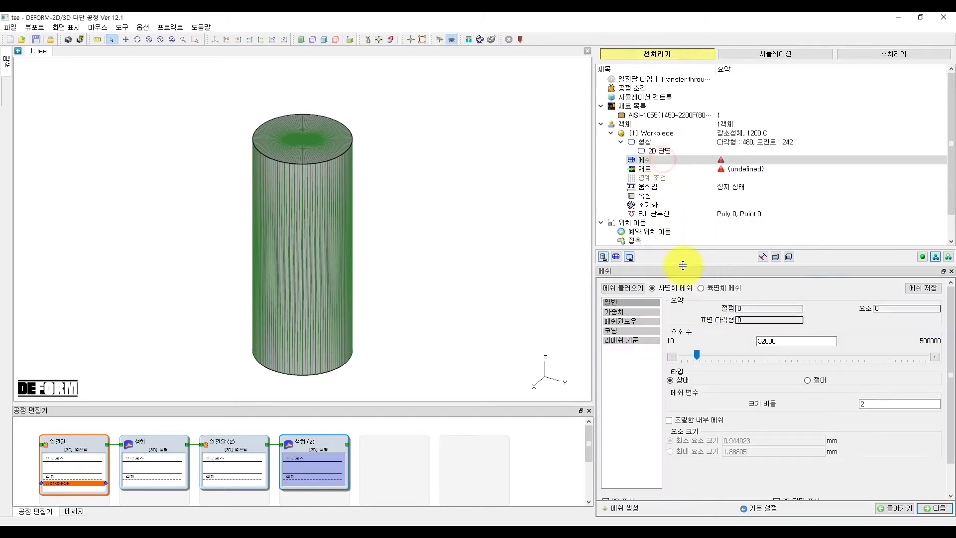
pyautogui.click(807, 379)
pyautogui.doubleClick(862, 404)
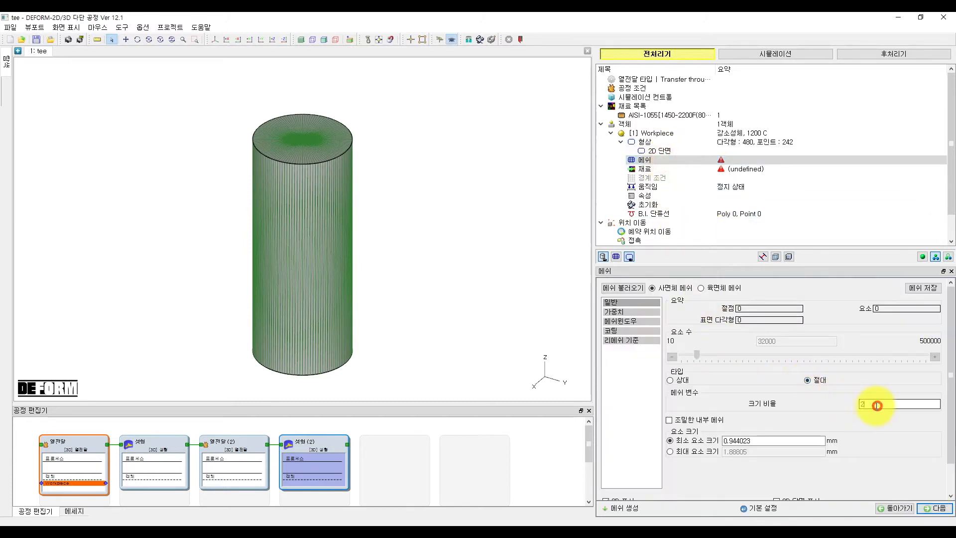
pyautogui.write('1')
pyautogui.doubleClick(779, 440)
pyautogui.write('1.5')
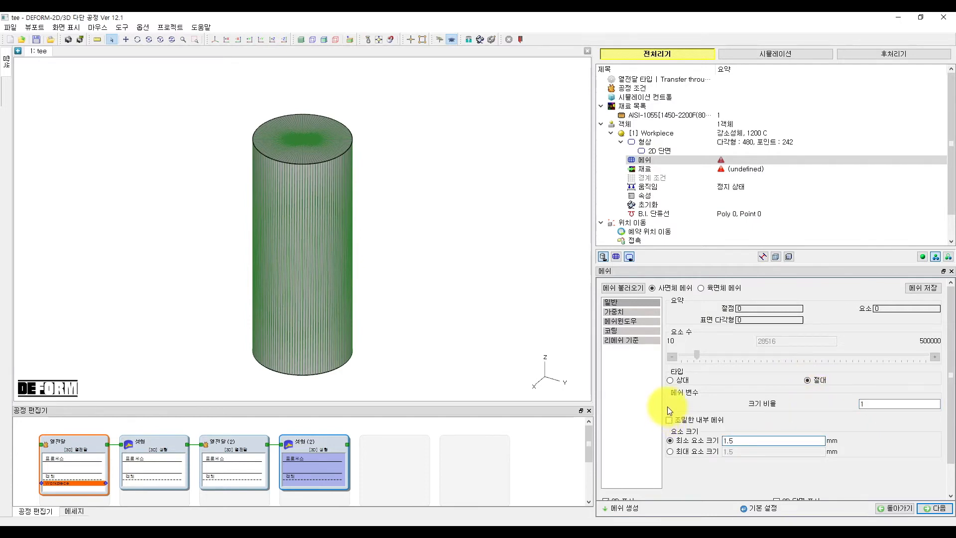
pyautogui.click(614, 508)
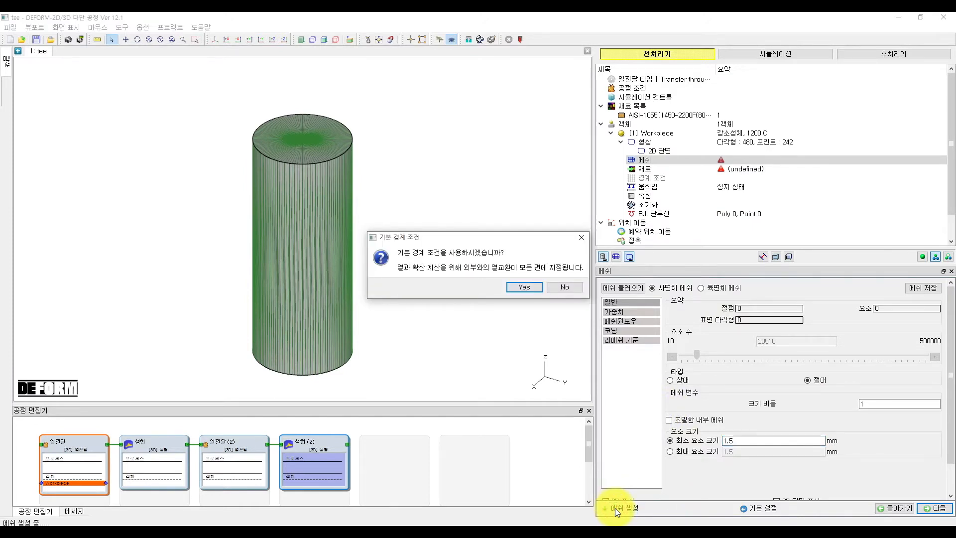
pyautogui.click(518, 284)
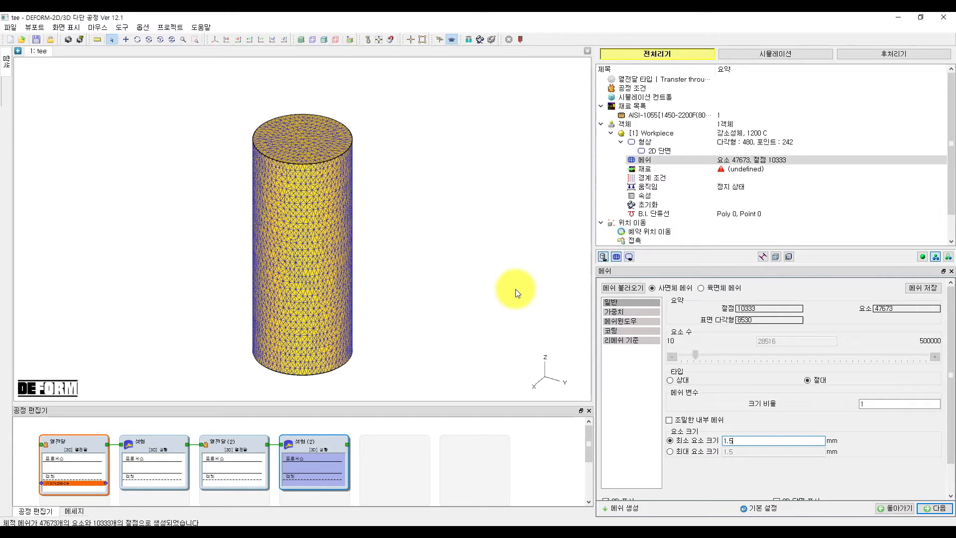
# - Assign the material AISI-1055[1450-2200F(800-1200C)] to the workpiece
pyautogui.click(662, 169)
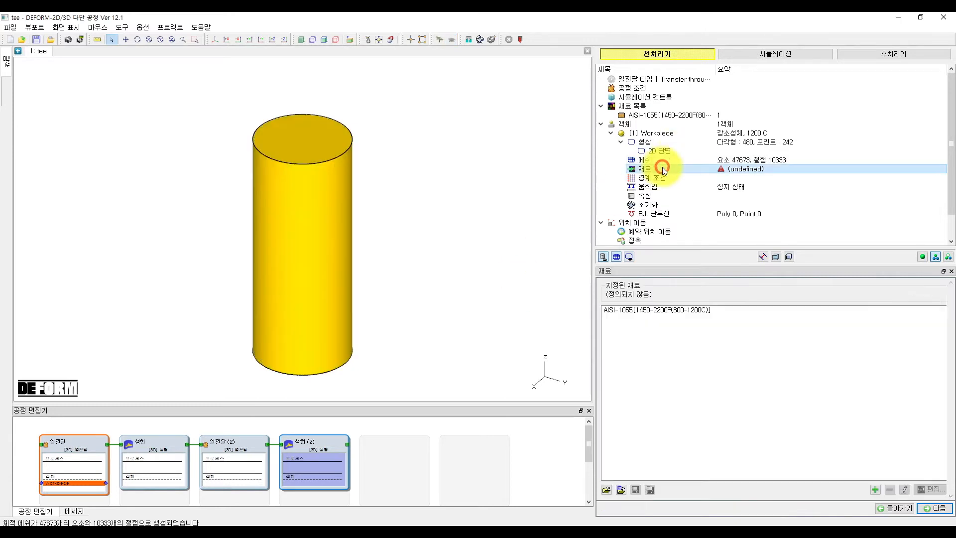
pyautogui.click(632, 310)
pyautogui.doubleClick(632, 310)
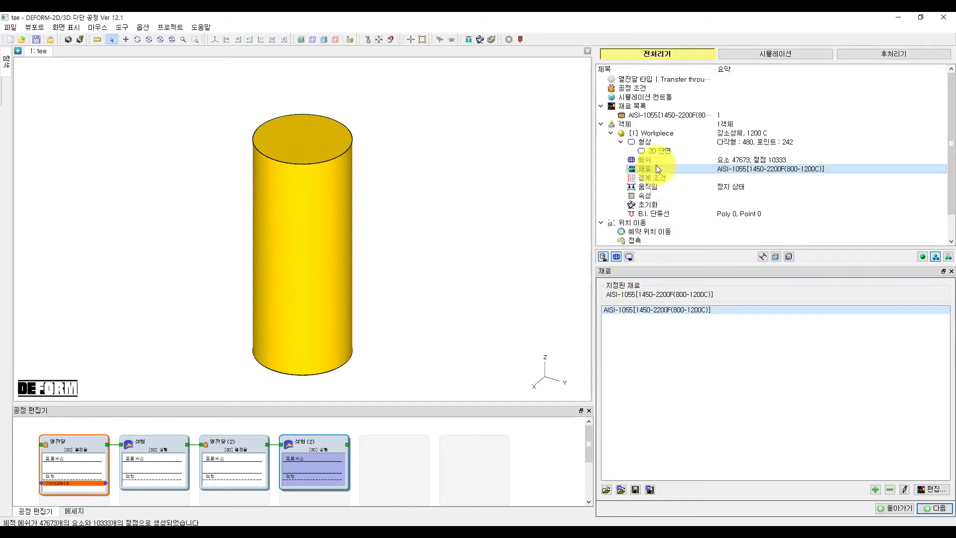
# - Activate FEM + remesh volume compensation for the workpiece and use the geometry's volume as the target volume
pyautogui.click(646, 196)
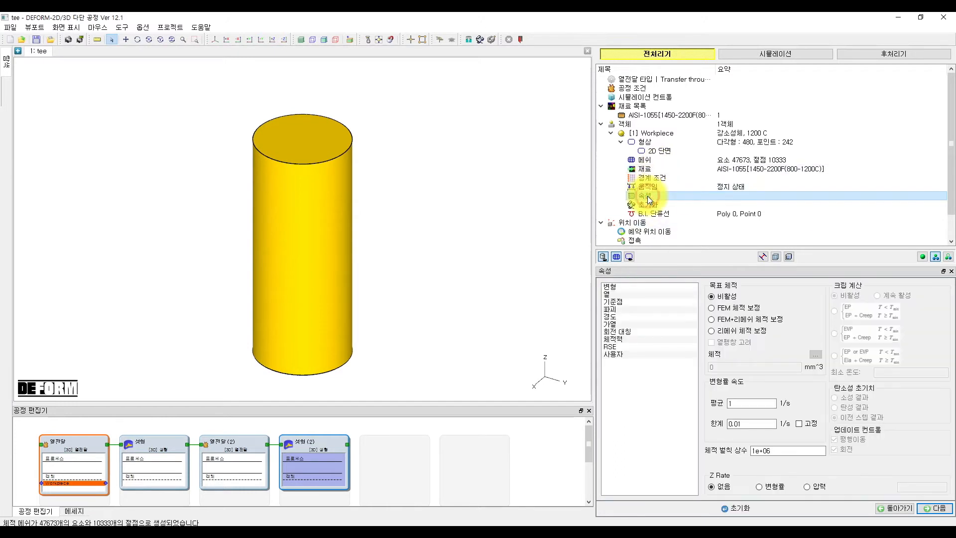
pyautogui.click(767, 320)
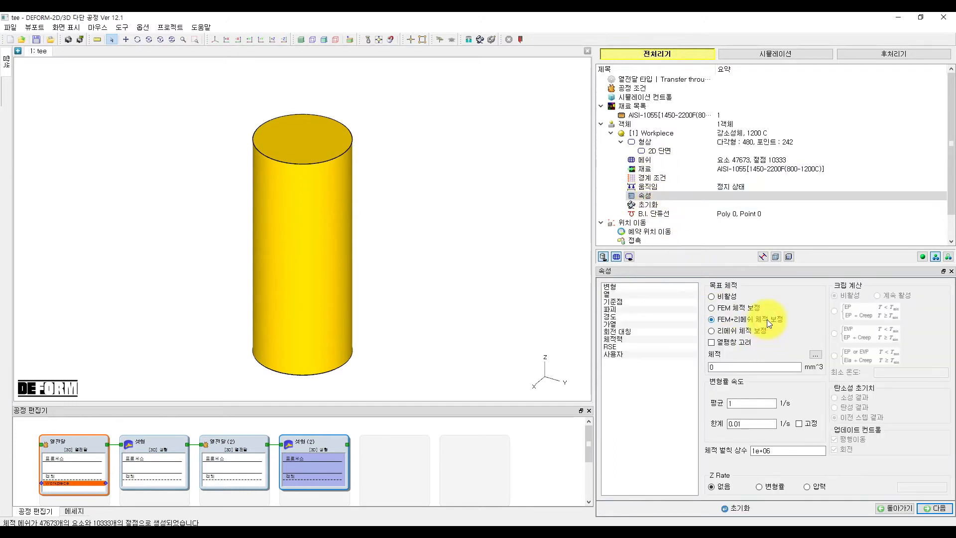
pyautogui.click(816, 355)
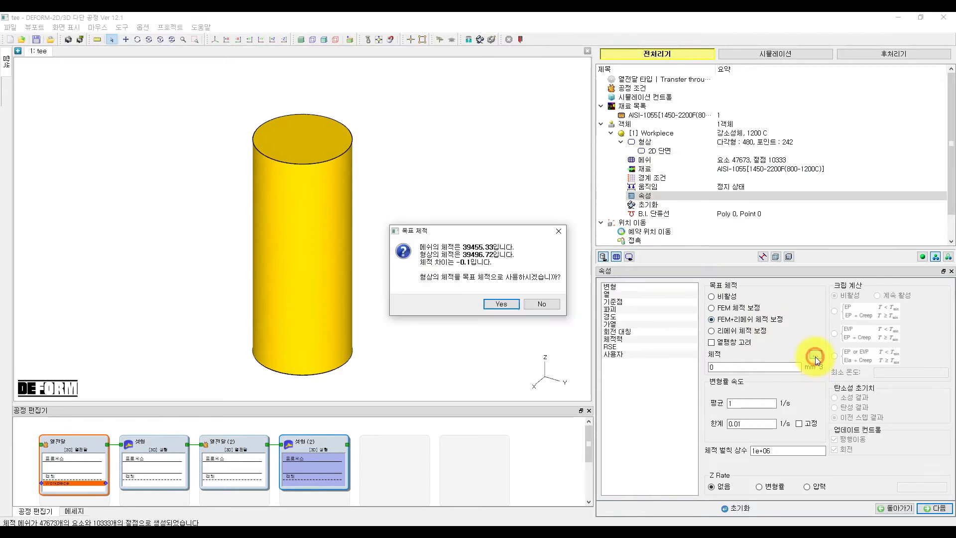
pyautogui.click(500, 306)
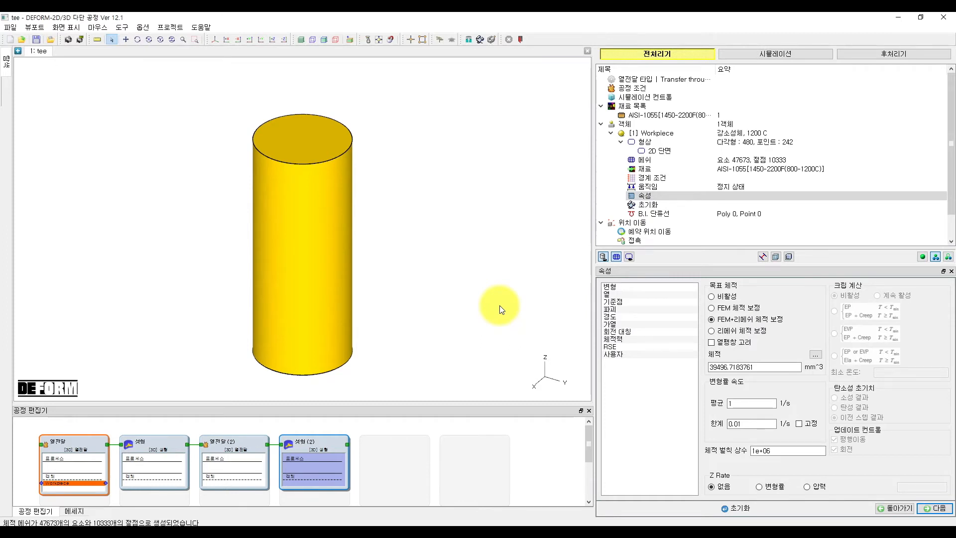
# - Set the heat transfer operation's step increment to a constant time of 1 sec/step
pyautogui.moveTo(950, 153); pyautogui.dragTo(946, 224)
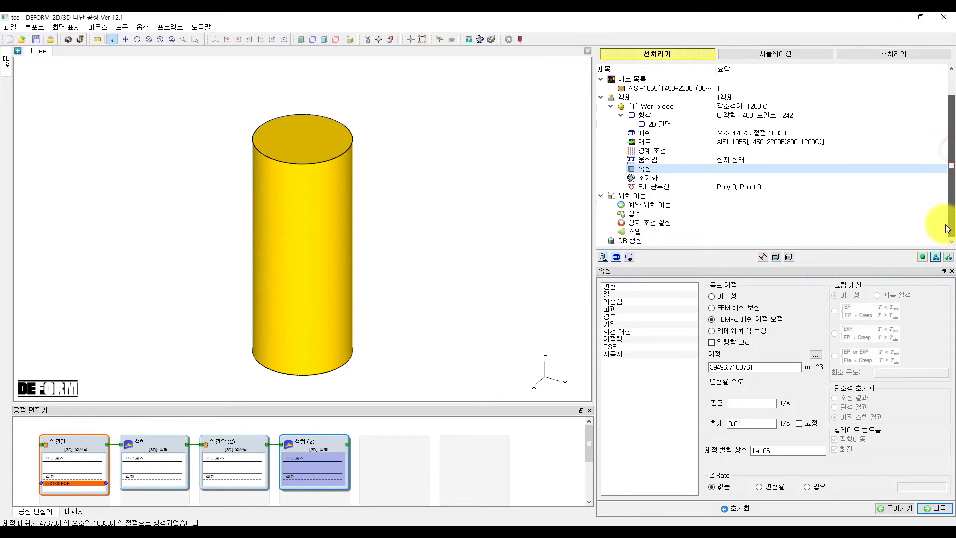
pyautogui.click(644, 231)
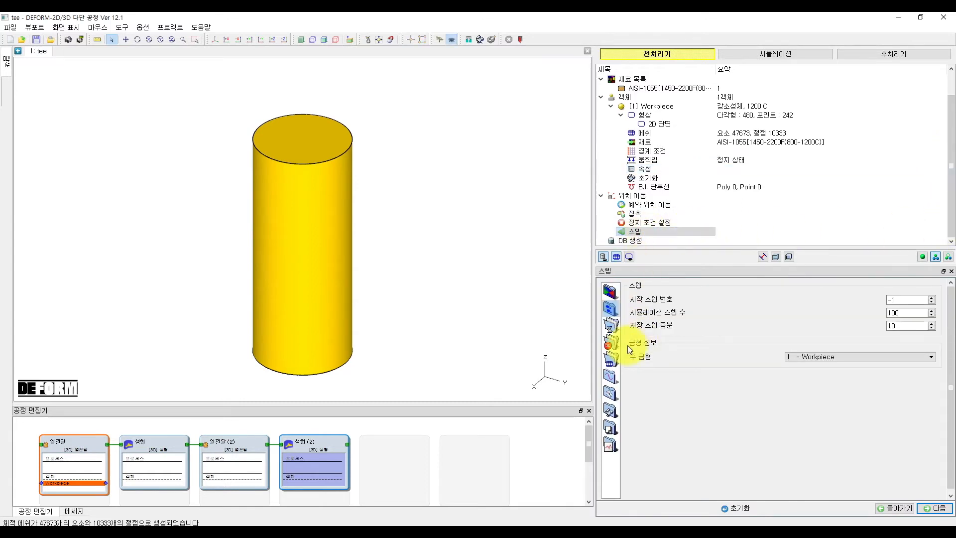
pyautogui.click(618, 330)
pyautogui.click(757, 353)
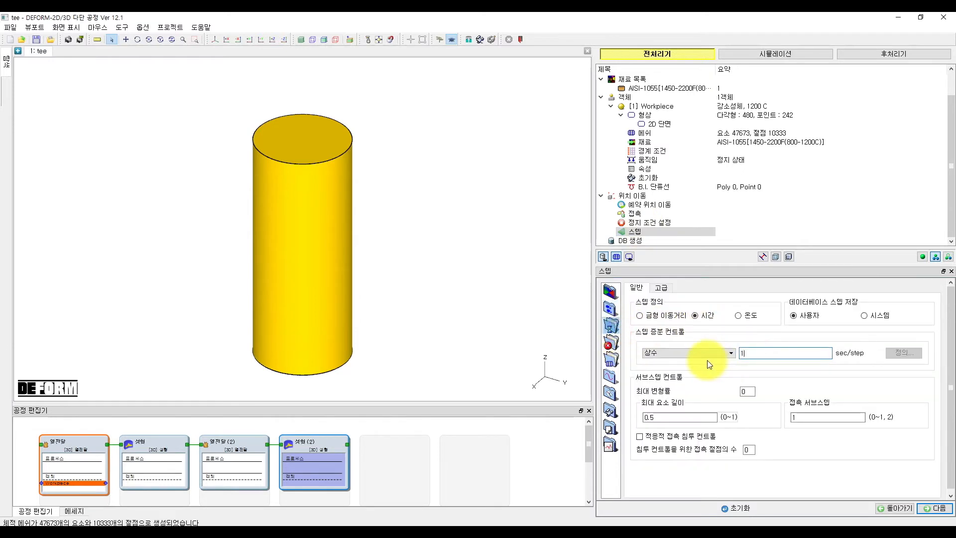
# - Check the heat transfer operation's data and generate its database
pyautogui.click(667, 242)
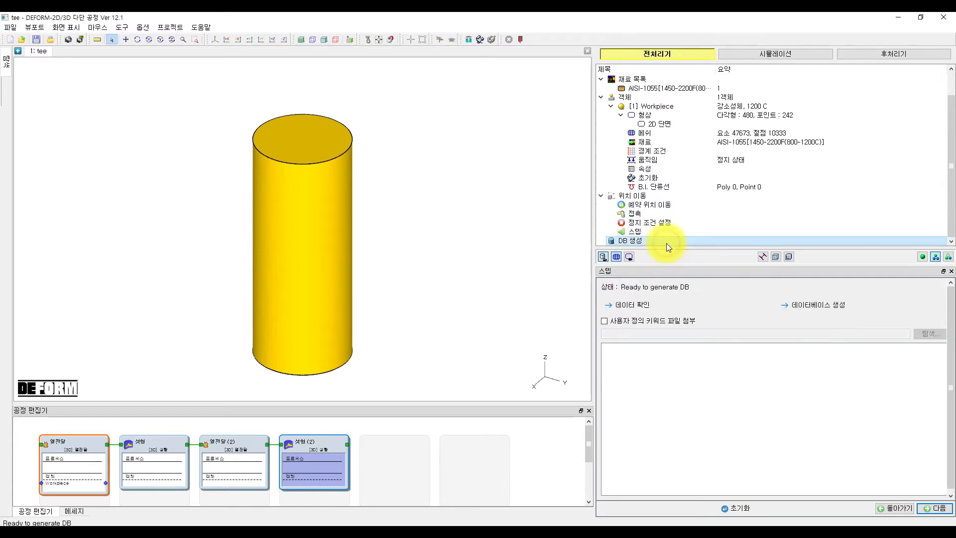
pyautogui.click(659, 309)
pyautogui.click(795, 307)
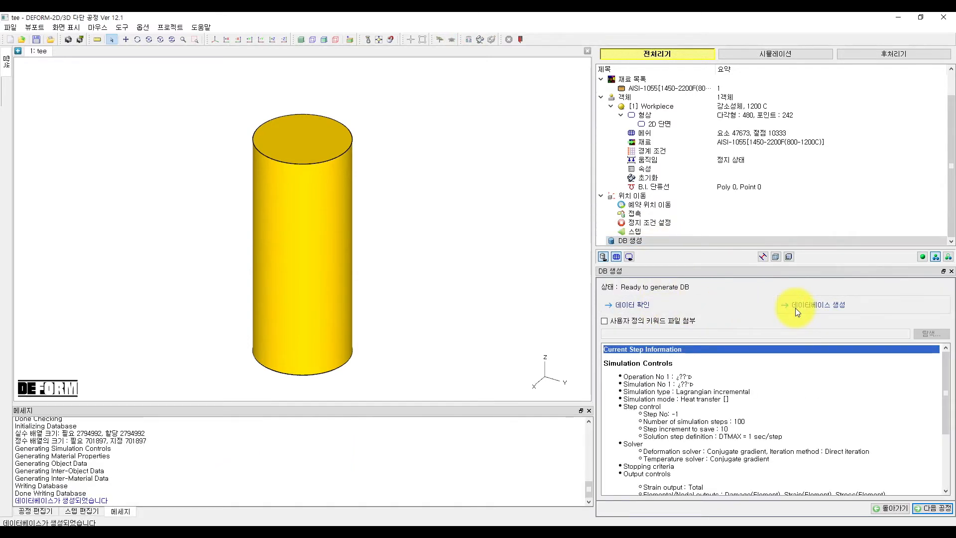
# - Open the first forming operation (성형) and add a Top Die and a Bottom Die to its objects
pyautogui.click(34, 511)
pyautogui.click(136, 470)
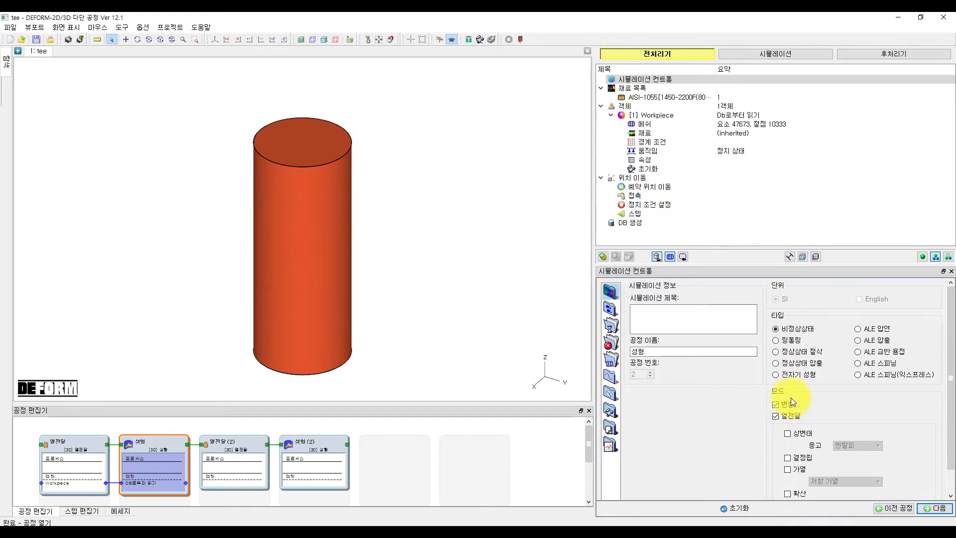
pyautogui.click(642, 106)
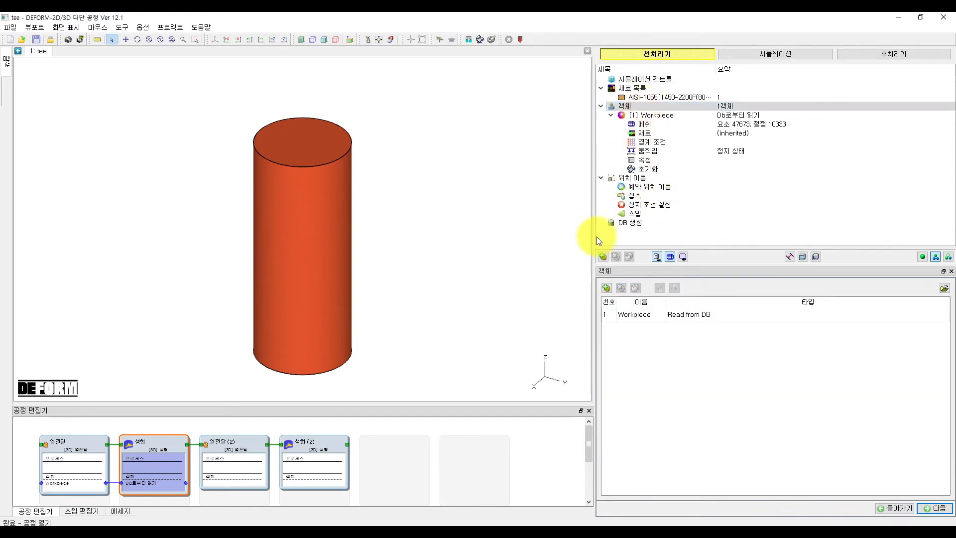
pyautogui.click(607, 289)
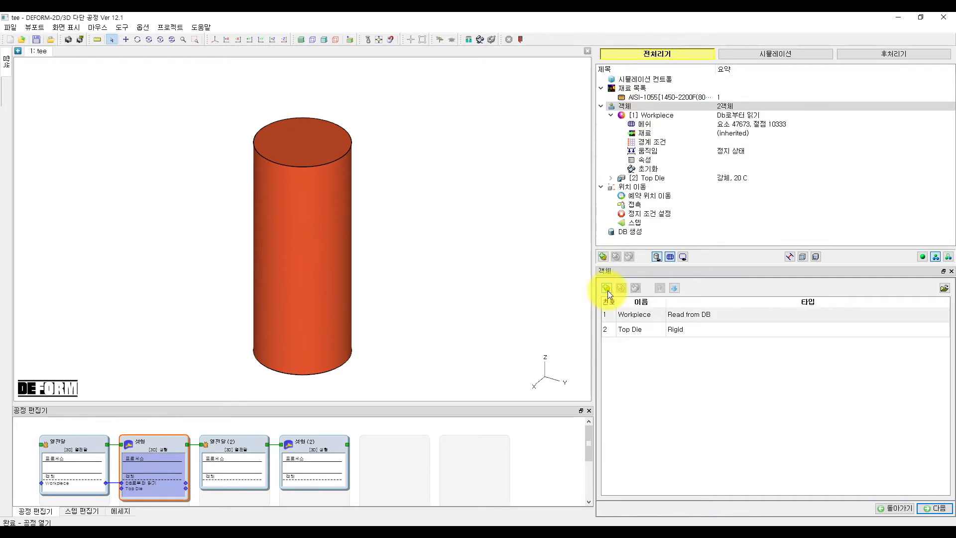
pyautogui.click(606, 289)
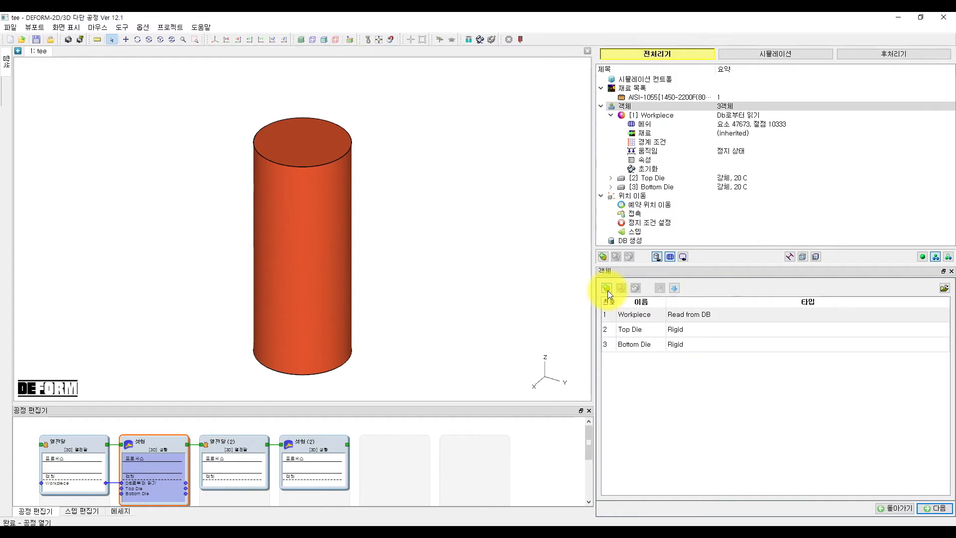
# - Define remesh settings for the forming operation's workpiece with a size ratio of 3 and a minimum element size of 1 mm
pyautogui.click(644, 115)
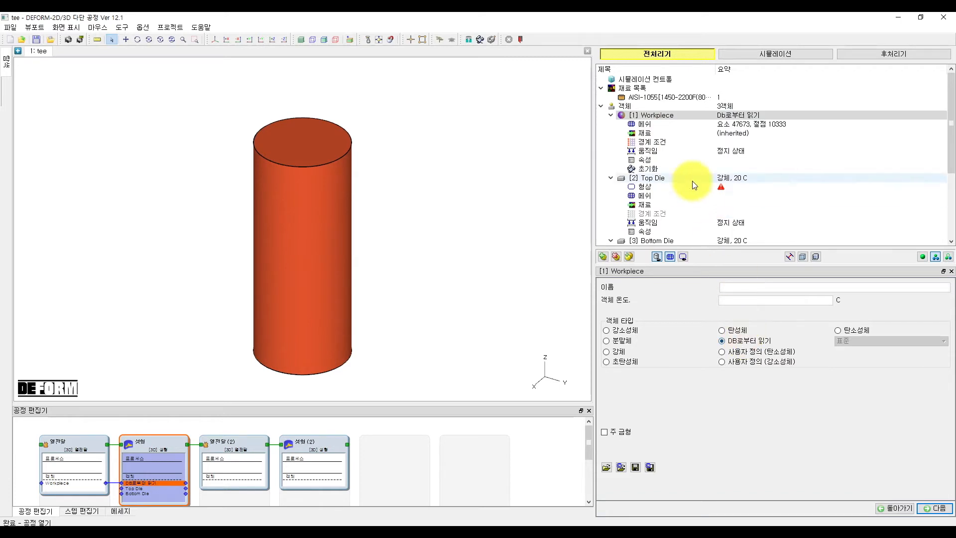
pyautogui.click(670, 127)
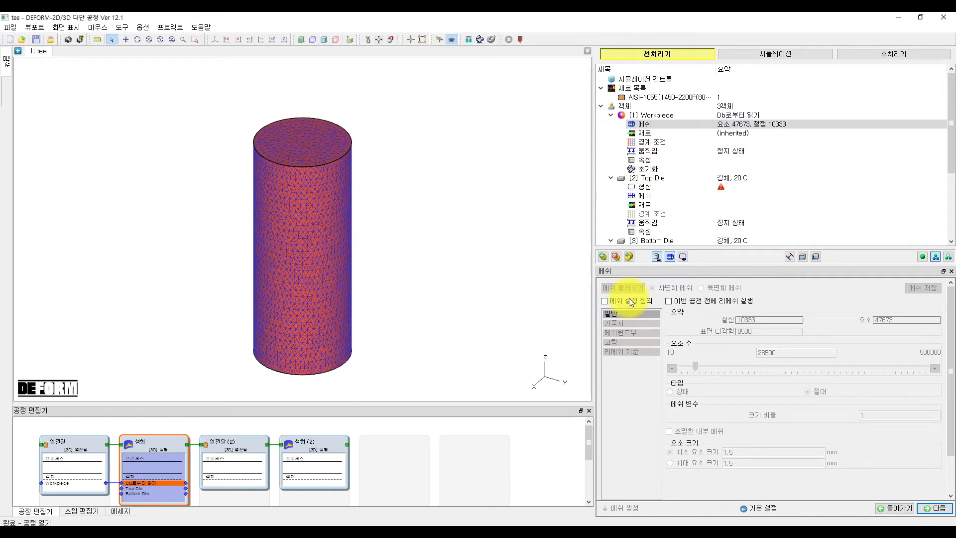
pyautogui.click(629, 301)
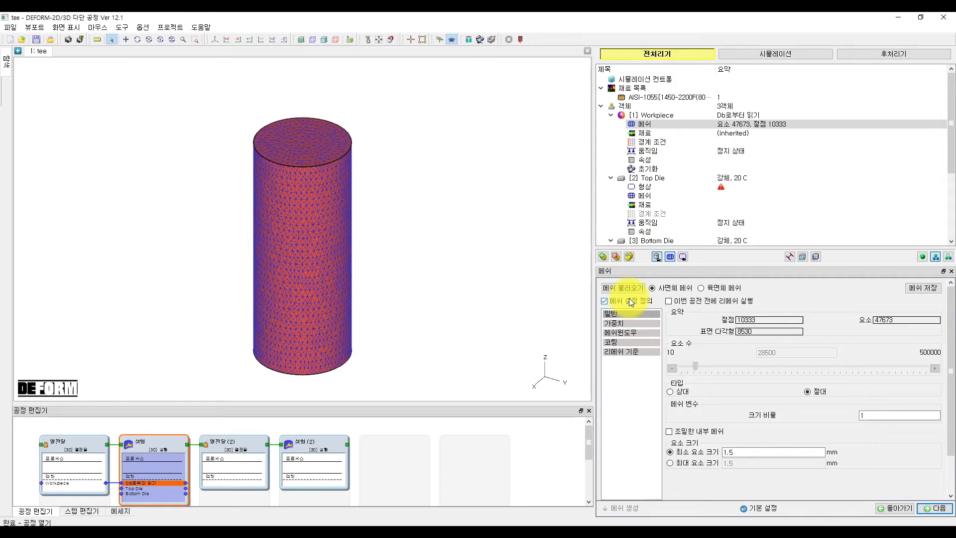
pyautogui.doubleClick(877, 415)
pyautogui.write('3')
pyautogui.doubleClick(772, 452)
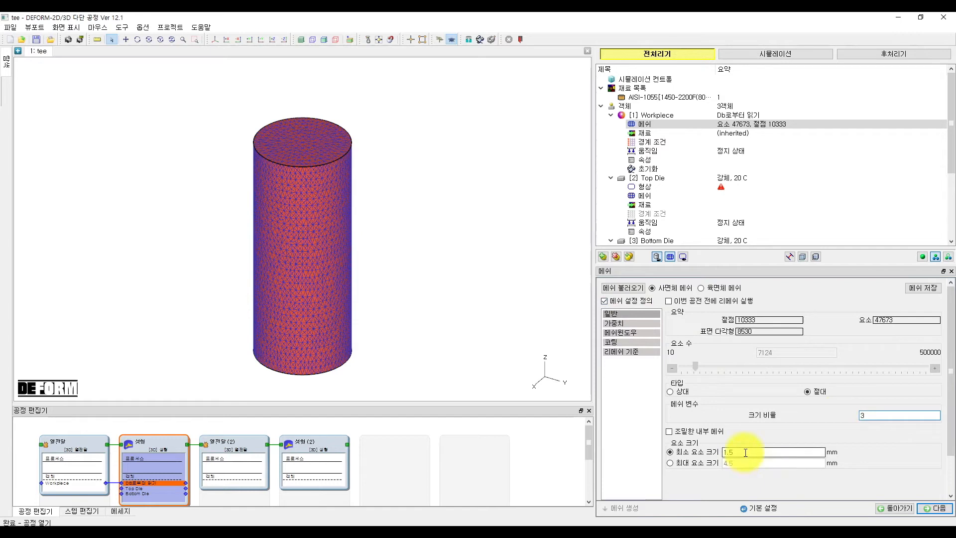
pyautogui.write('1')
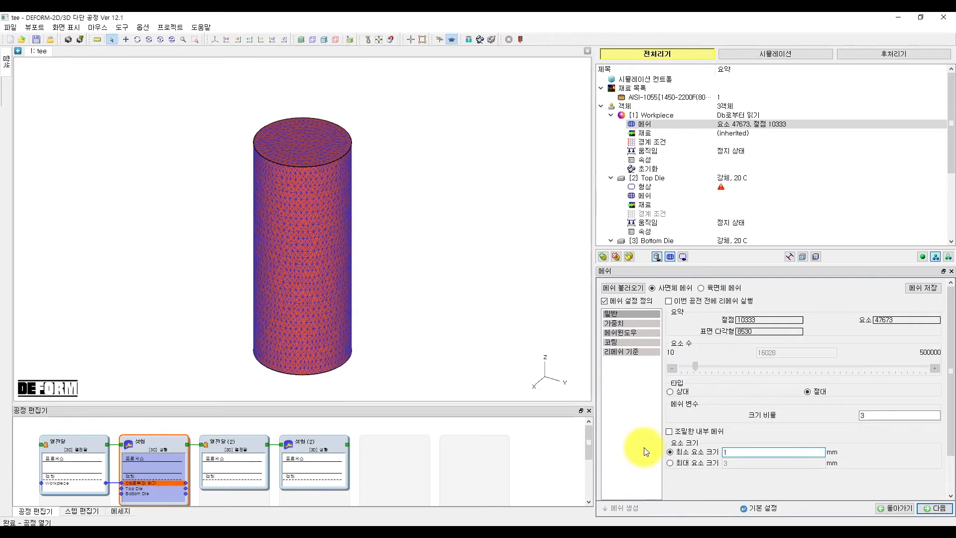
pyautogui.click(927, 509)
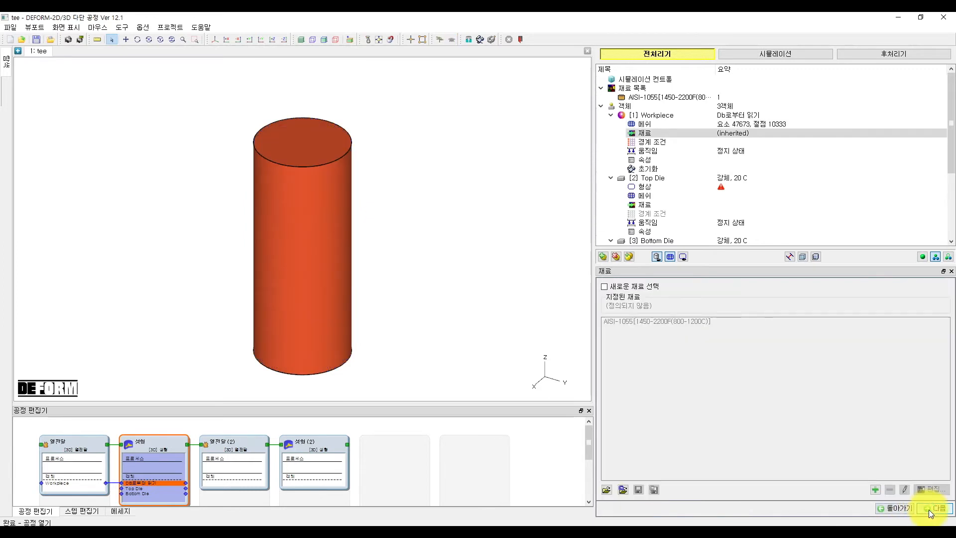
# - Set the Top Die's object temperature to 200 C
pyautogui.click(672, 178)
pyautogui.click(762, 301)
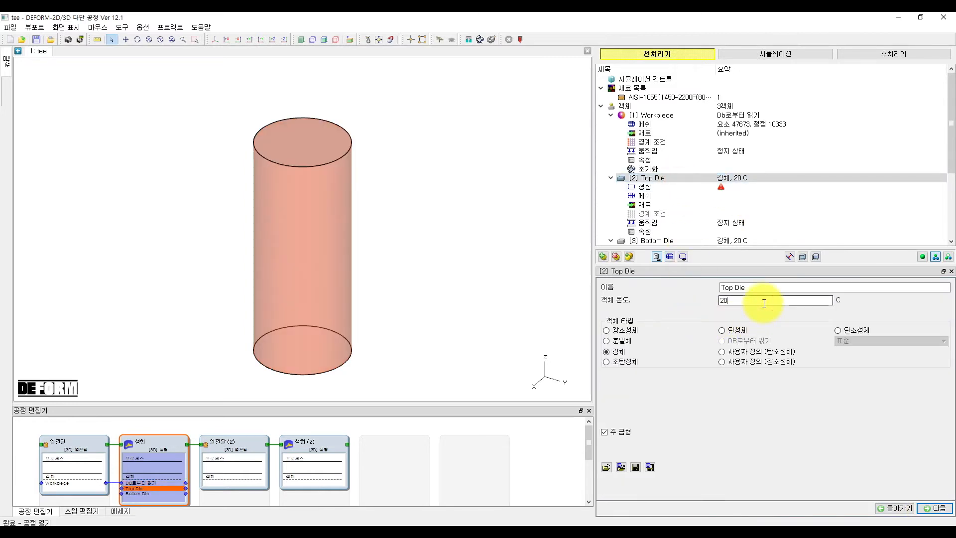
pyautogui.write('0')
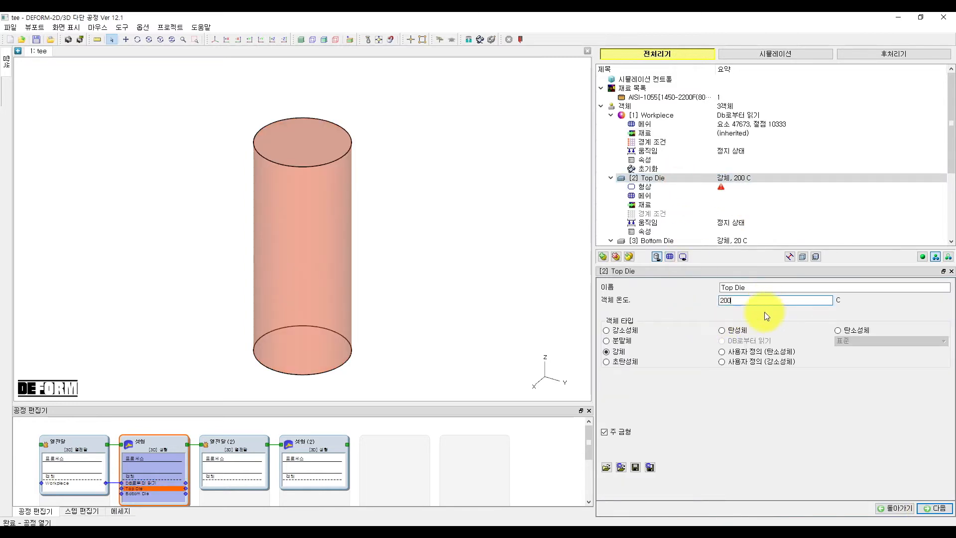
# - Load the Top Die geometry from Tee_Top_Die_1st.STL in the PROBLEM\training_geo folder
pyautogui.click(670, 189)
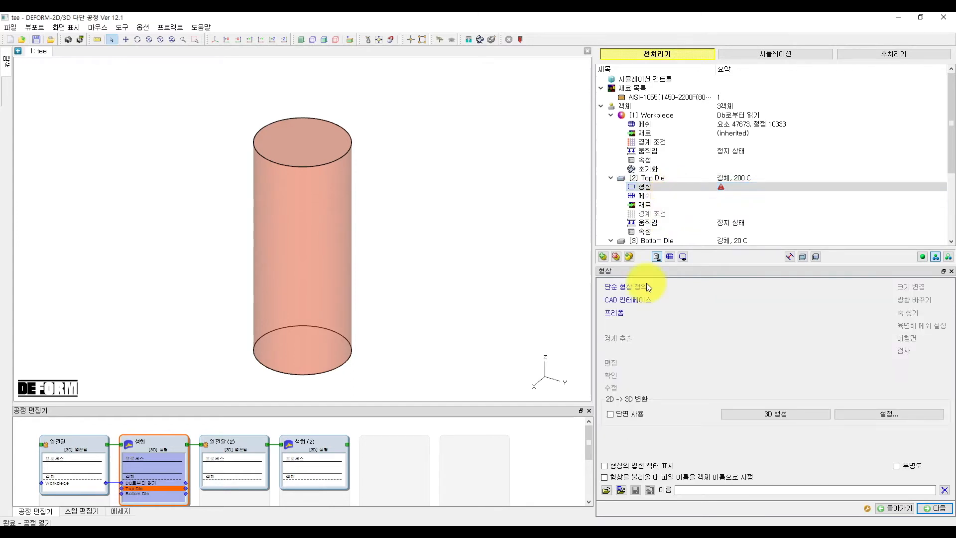
pyautogui.click(608, 489)
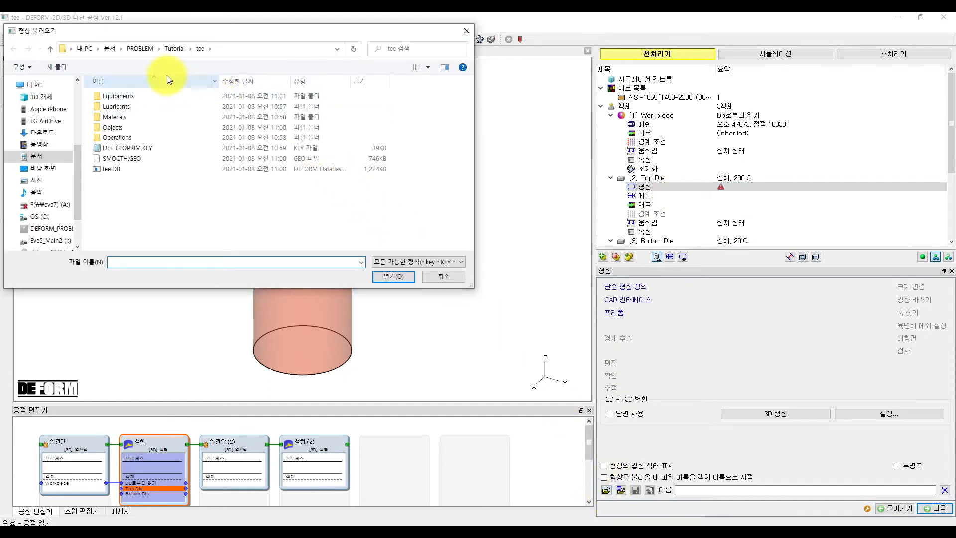
pyautogui.click(170, 52)
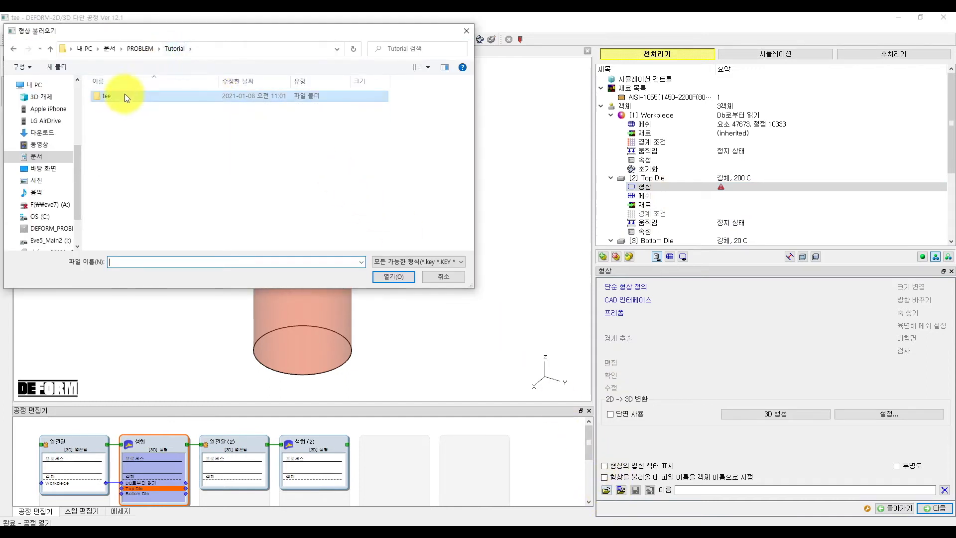
pyautogui.click(142, 49)
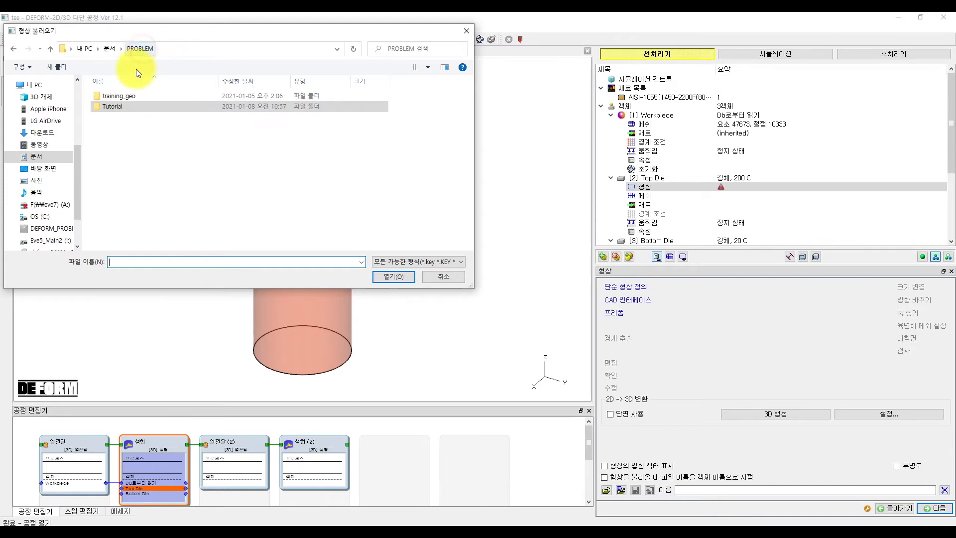
pyautogui.doubleClick(129, 95)
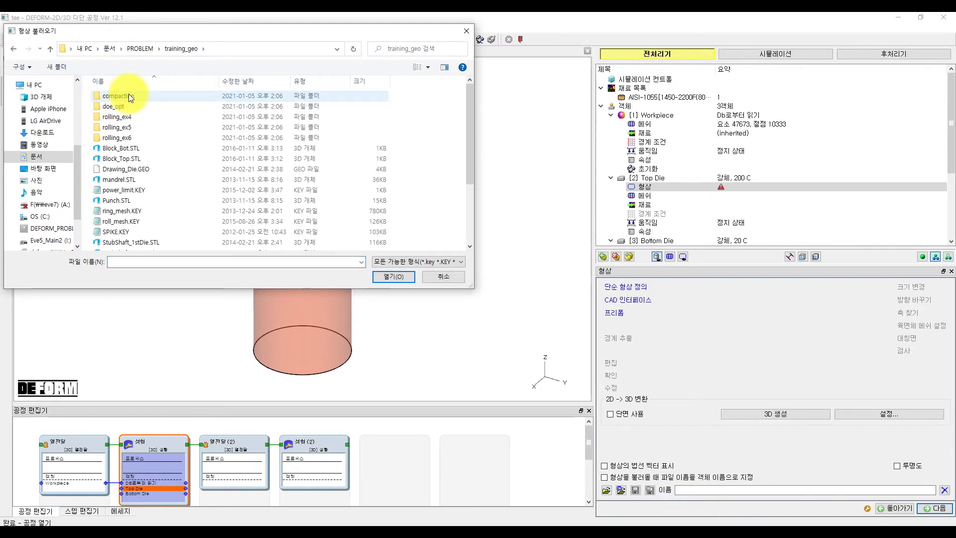
pyautogui.scroll(-3, 157, 130)
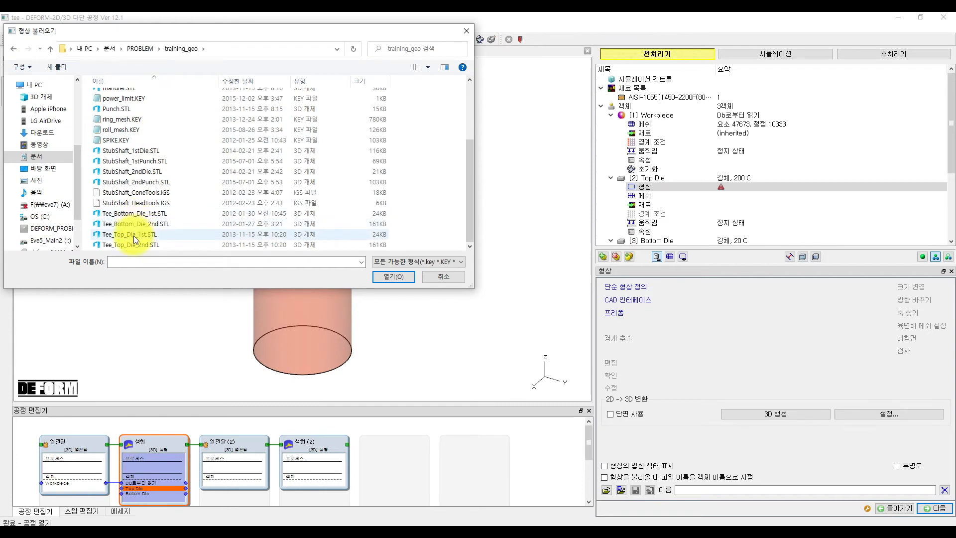
pyautogui.doubleClick(134, 235)
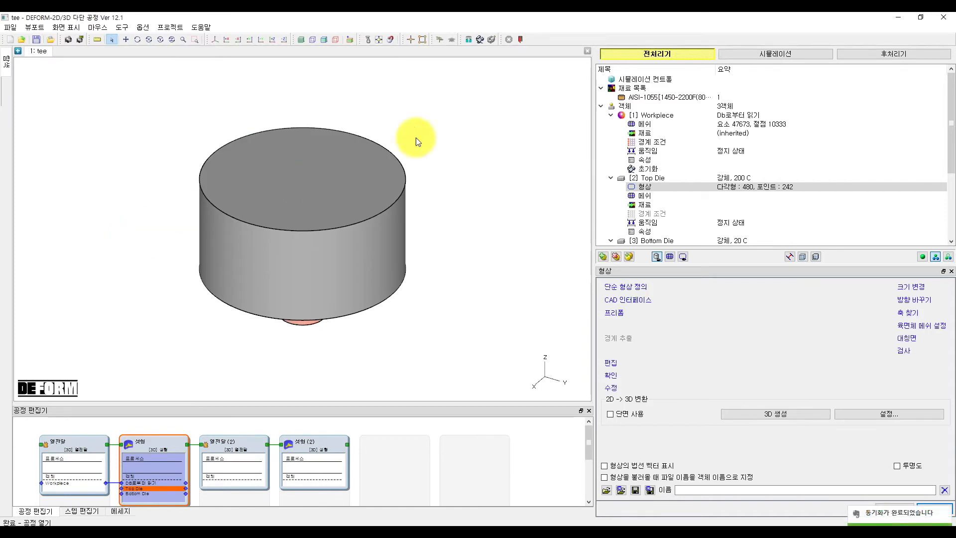
# - Define the Top Die's movement as a mechanical press (기계식 프레스) with a 150 mm total stroke, and open its cycles-per-second value for editing
pyautogui.click(647, 225)
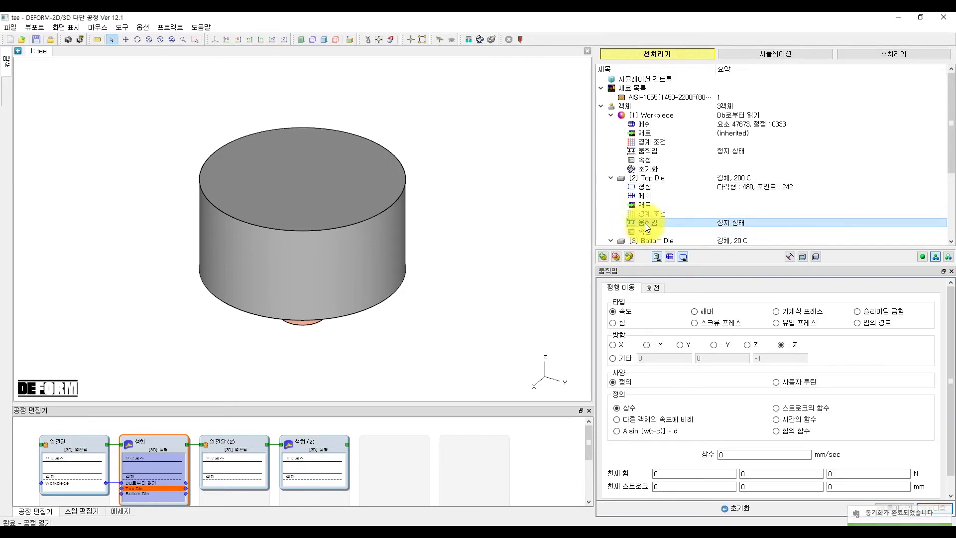
pyautogui.click(800, 311)
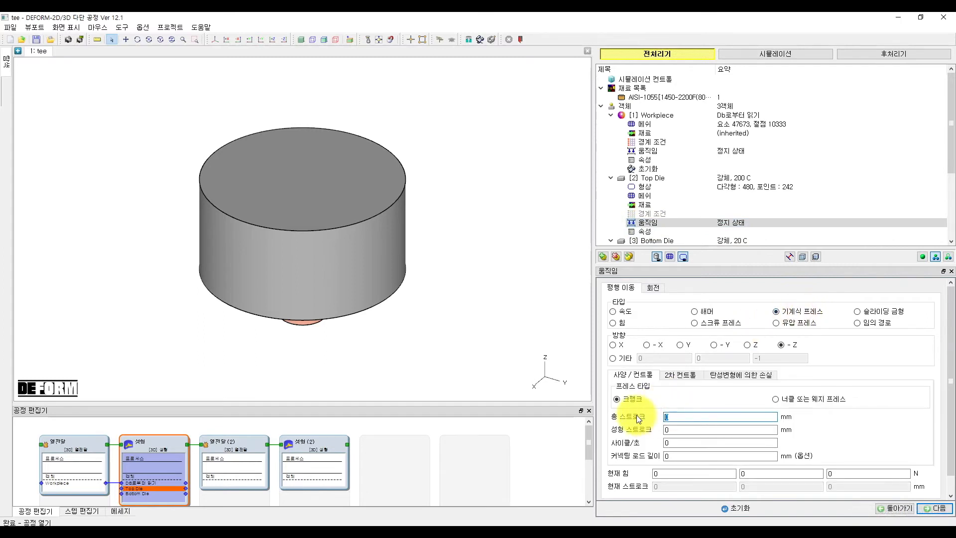
pyautogui.write('150')
pyautogui.click(668, 443)
pyautogui.click(669, 443)
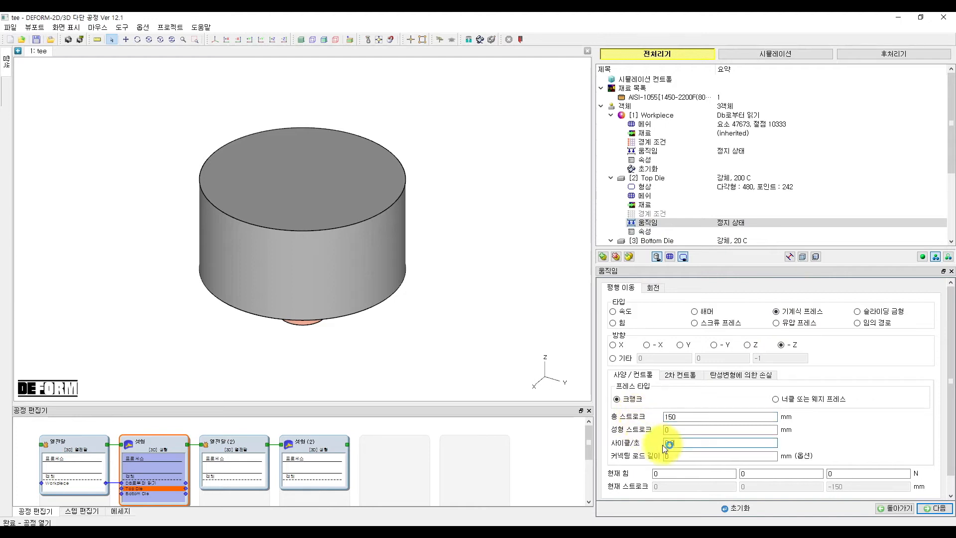
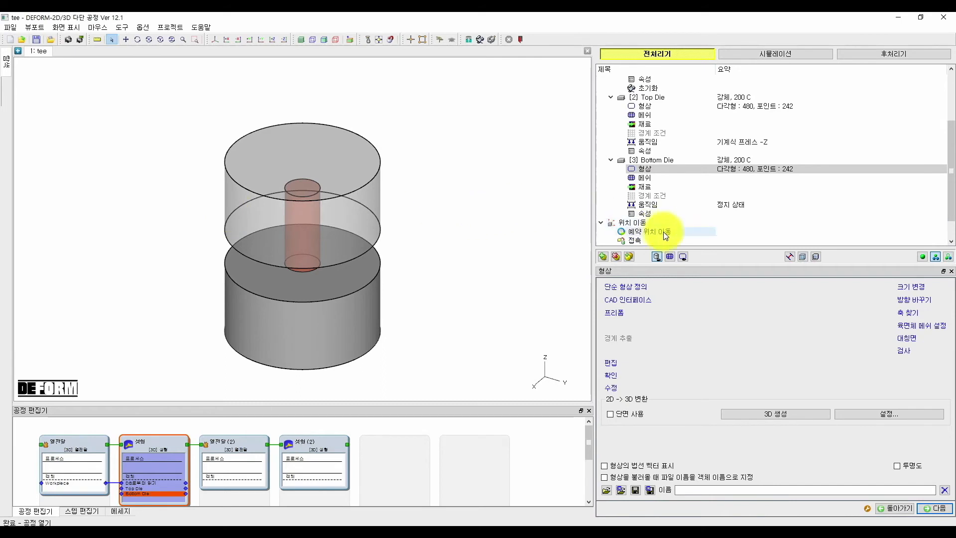
# - Add a scheduled interference positioning that moves the Top Die in the -Z direction against the Workpiece as reference
pyautogui.click(667, 233)
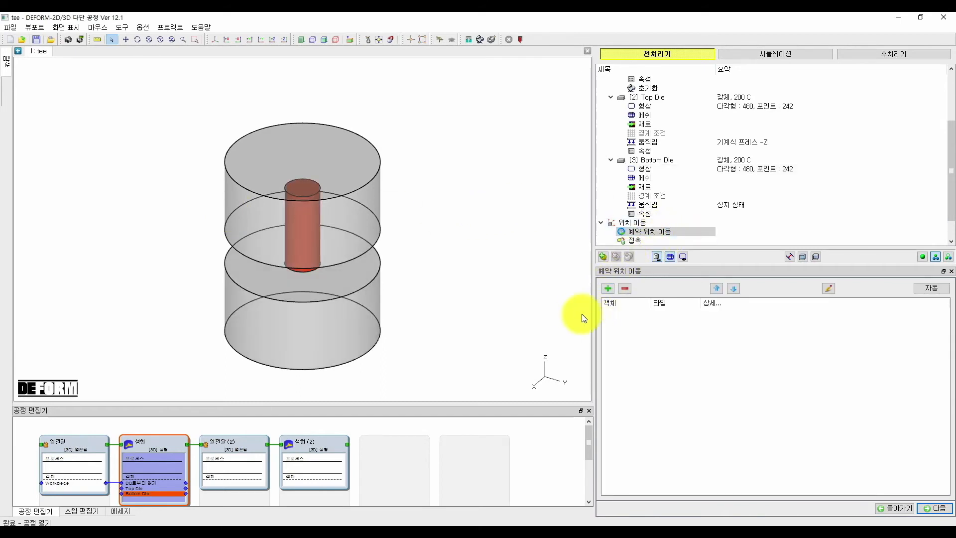
pyautogui.click(609, 289)
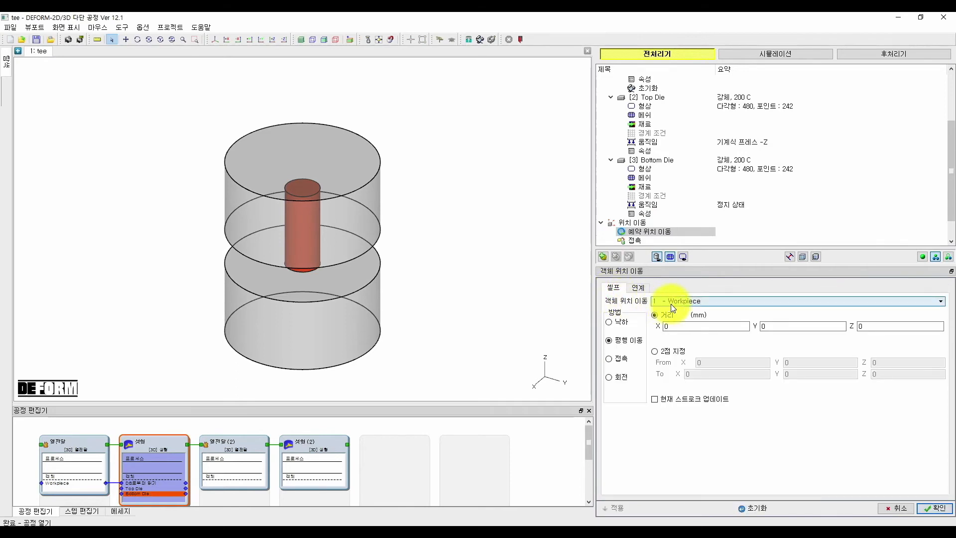
pyautogui.click(620, 359)
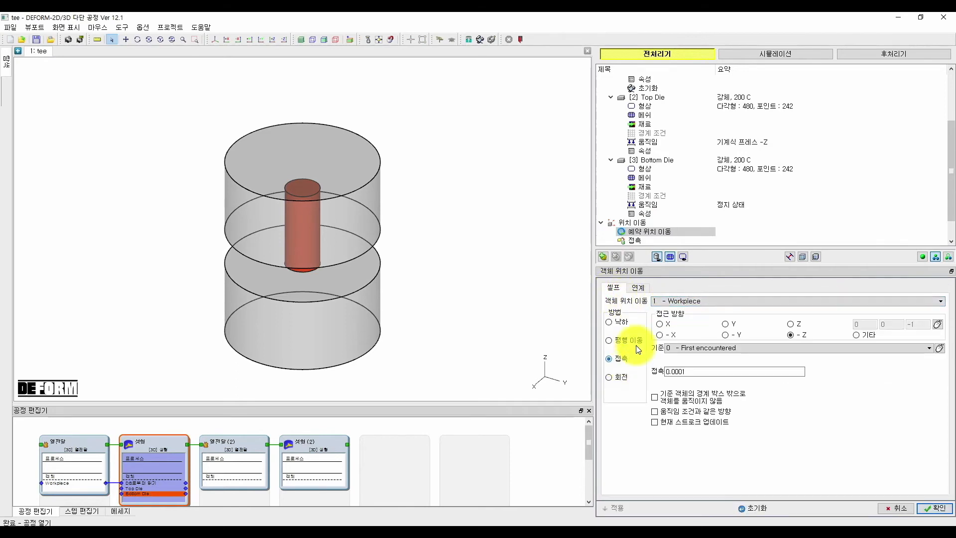
pyautogui.click(710, 302)
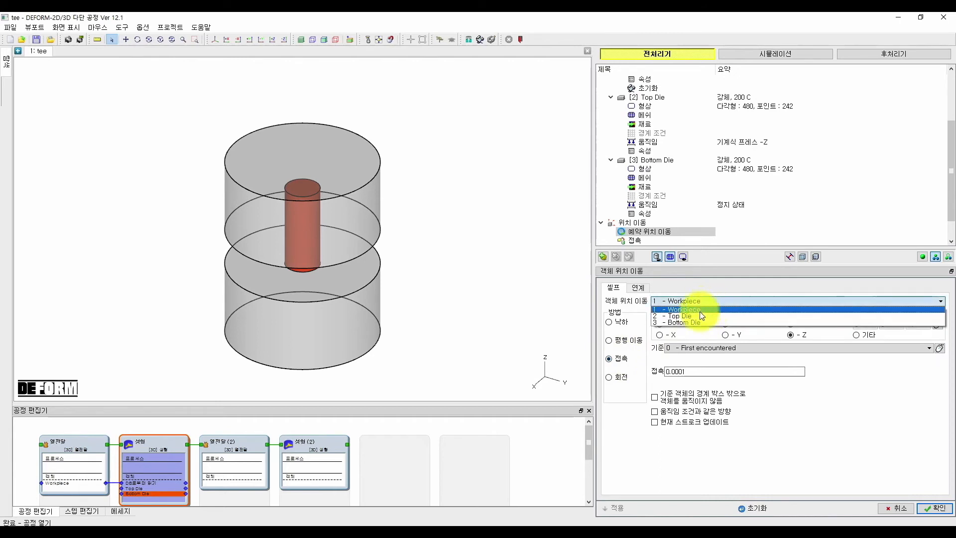
pyautogui.click(698, 316)
pyautogui.click(696, 346)
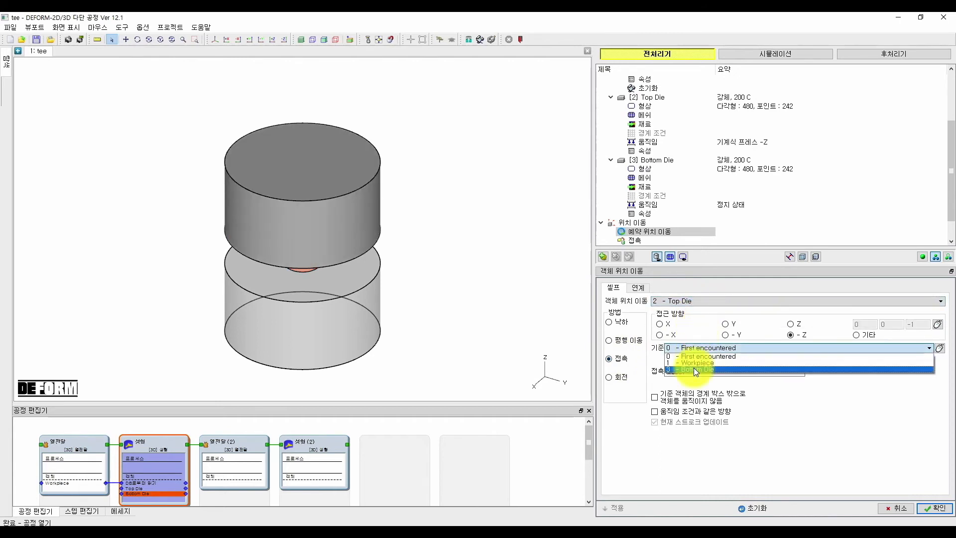
pyautogui.click(693, 363)
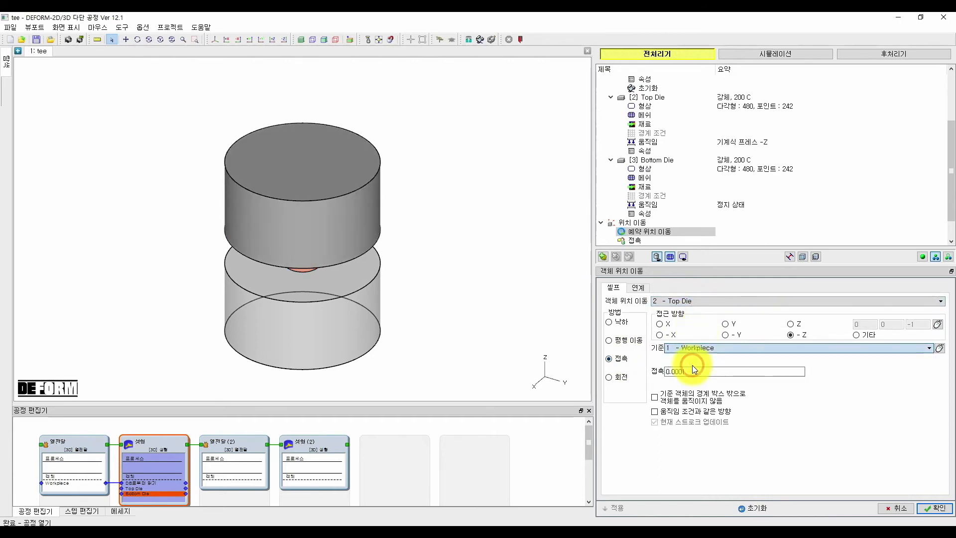
pyautogui.click(931, 509)
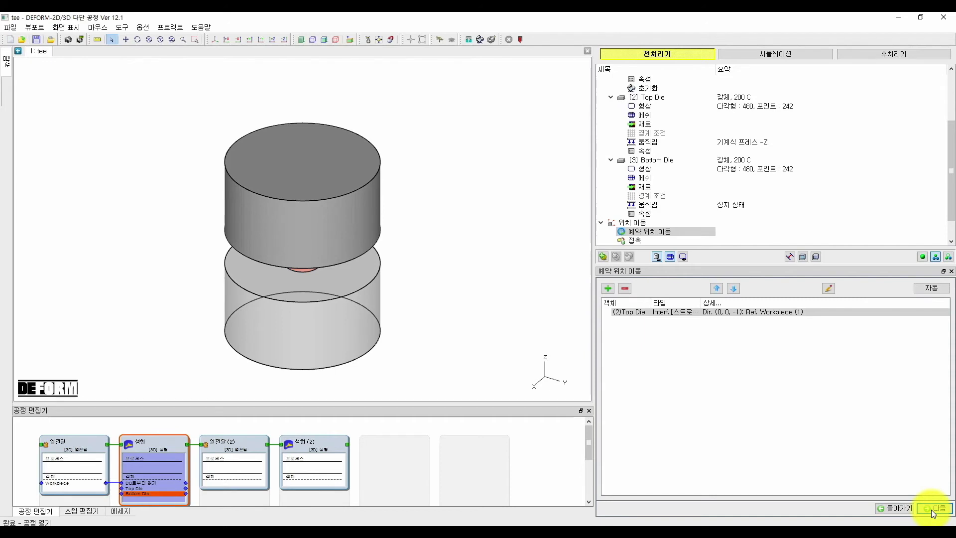
# - Add two user-defined contact relations and assign the first one Top Die as master and Workpiece as slave
pyautogui.click(931, 509)
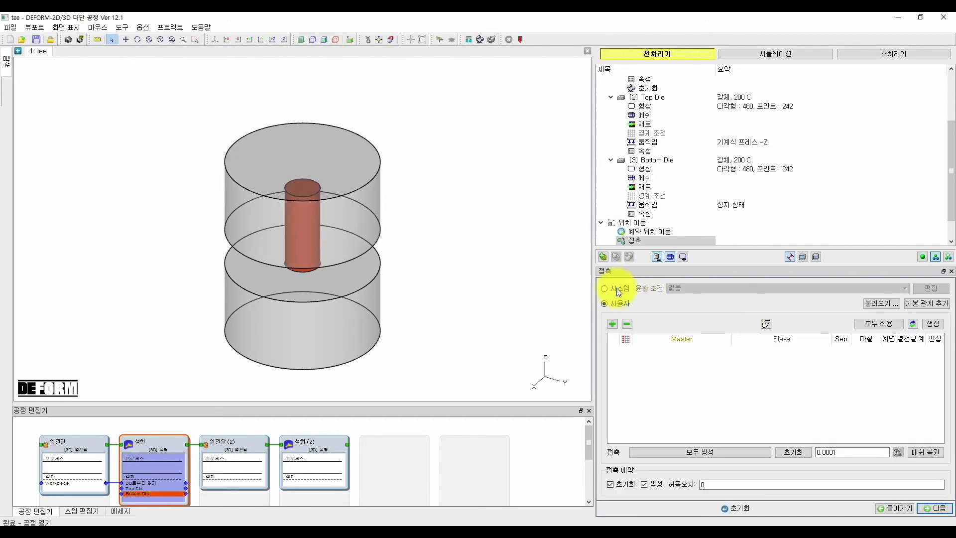
pyautogui.click(609, 322)
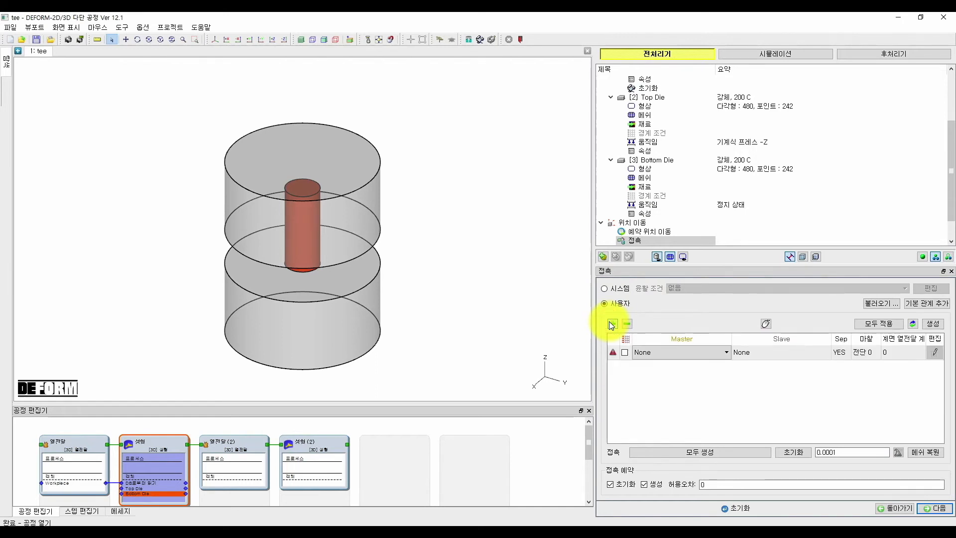
pyautogui.click(610, 324)
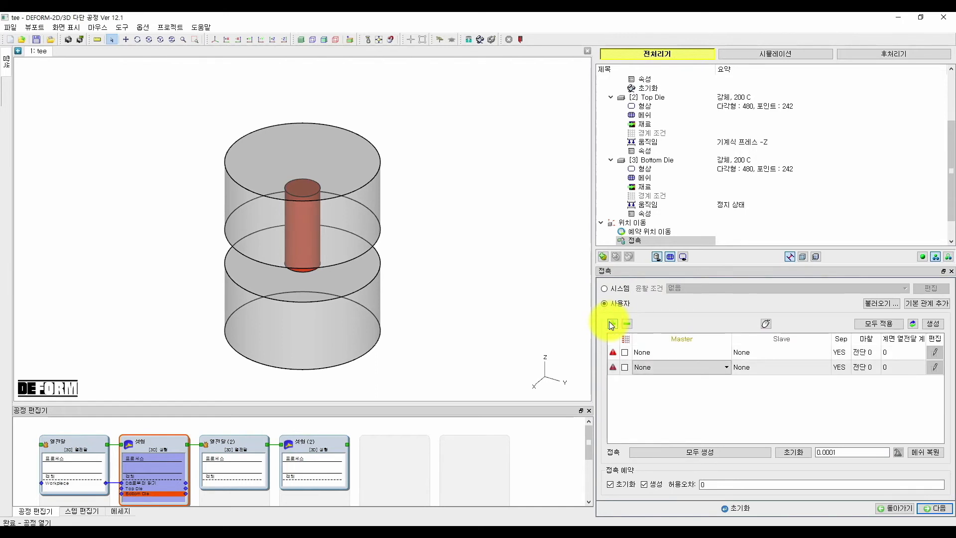
pyautogui.click(670, 352)
pyautogui.click(671, 352)
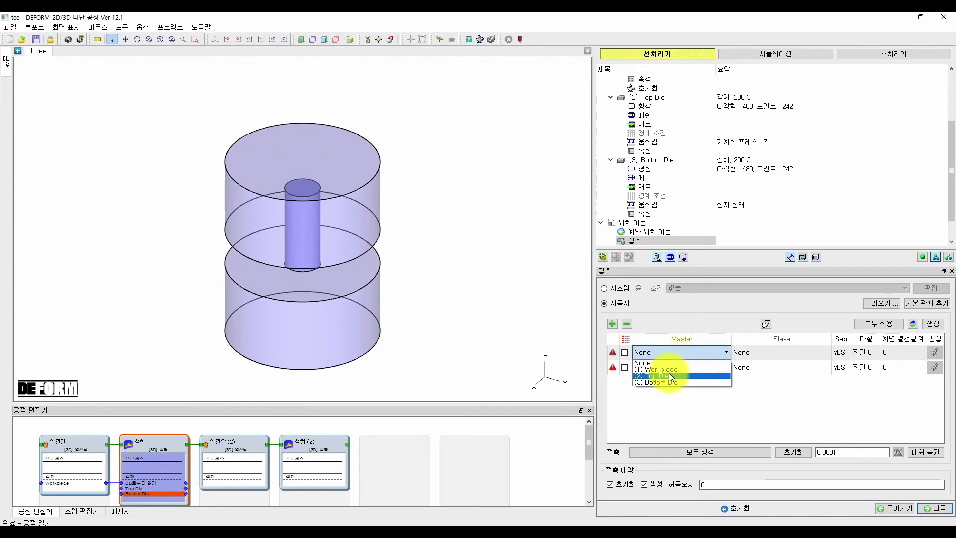
pyautogui.click(668, 375)
pyautogui.click(745, 361)
pyautogui.click(747, 361)
pyautogui.click(750, 351)
pyautogui.click(751, 351)
pyautogui.click(750, 369)
# - Assign the second contact relation Bottom Die as master and Workpiece as slave
pyautogui.click(715, 367)
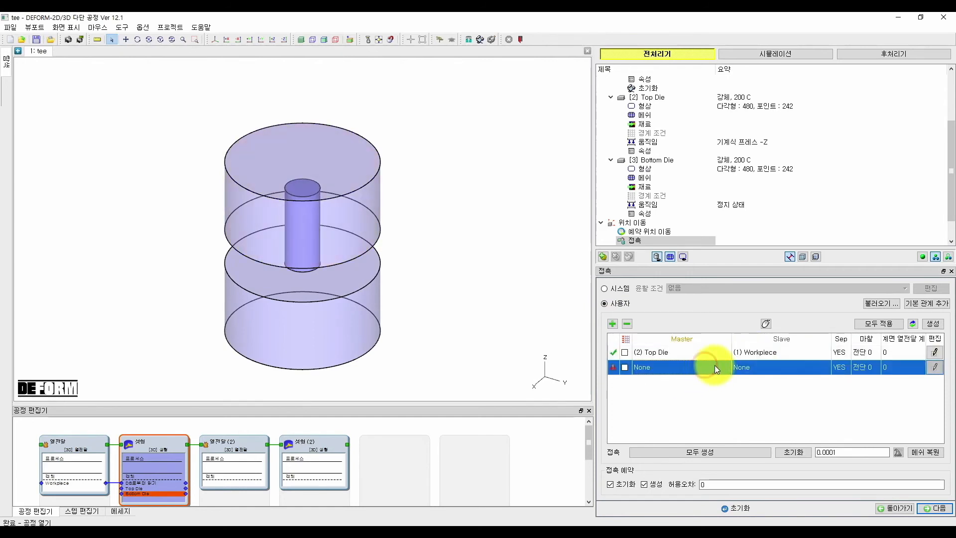
pyautogui.click(715, 367)
pyautogui.click(676, 397)
pyautogui.click(762, 368)
pyautogui.click(762, 368)
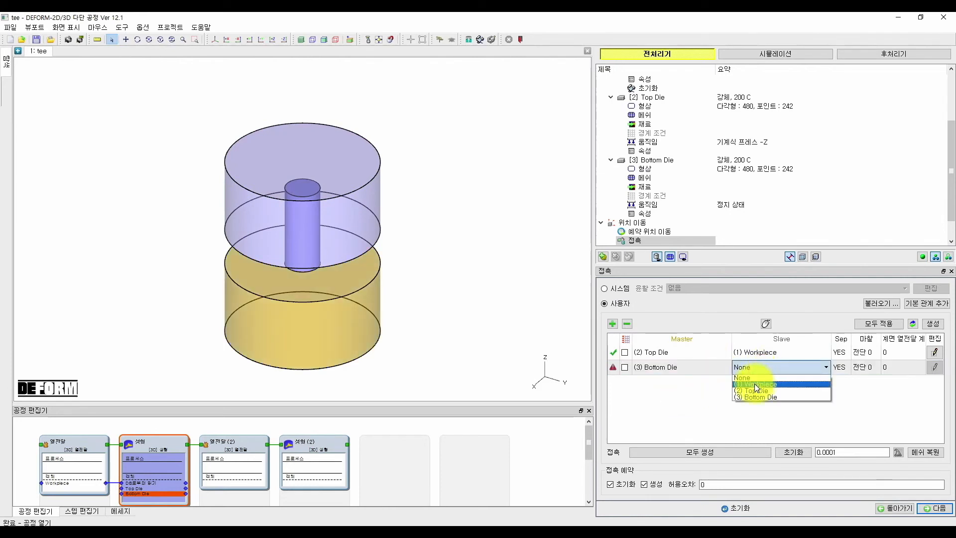
pyautogui.click(754, 384)
# - Set the Top Die–Workpiece shear friction to 0.3 and interface heat transfer coefficient to 5, and apply them to all contact relations
pyautogui.click(936, 354)
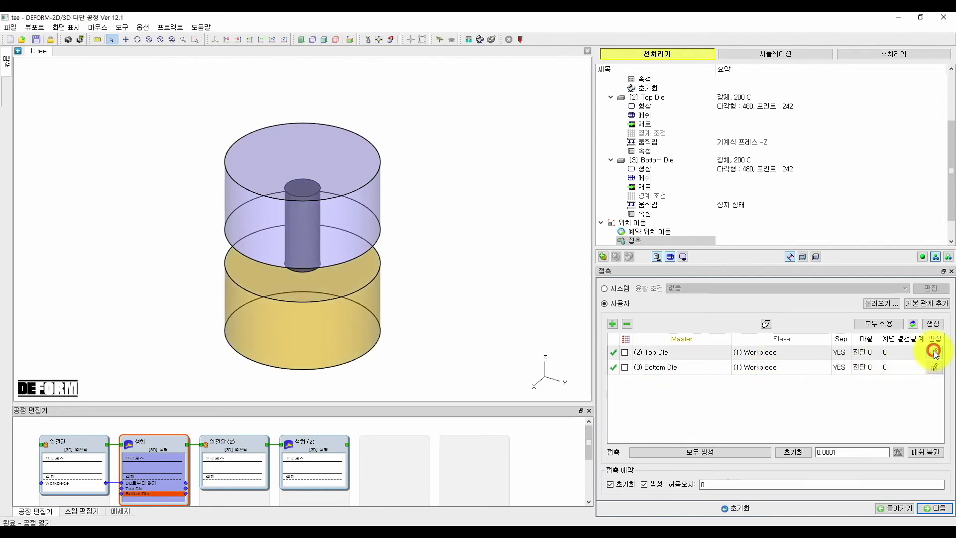
pyautogui.click(709, 353)
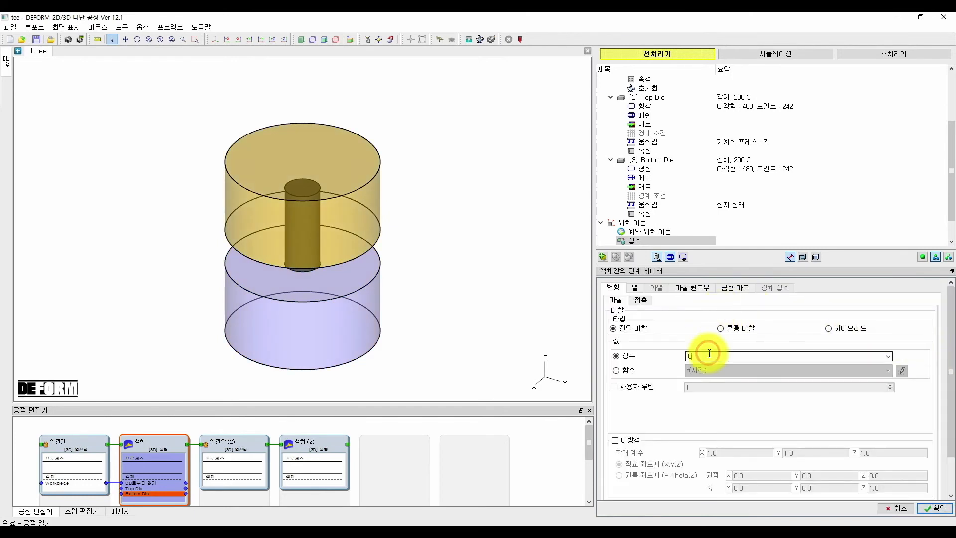
pyautogui.doubleClick(709, 353)
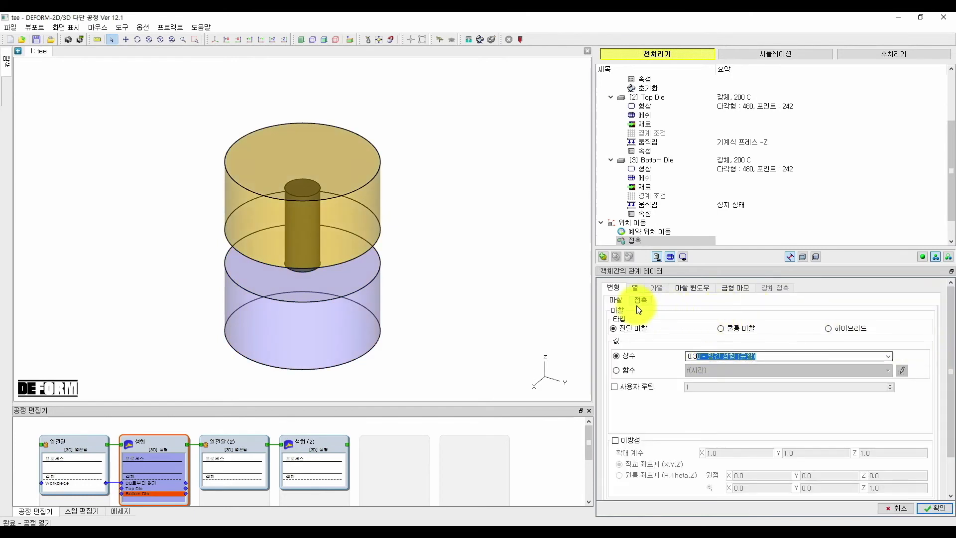
pyautogui.click(635, 289)
pyautogui.doubleClick(720, 309)
pyautogui.write('5')
pyautogui.click(925, 510)
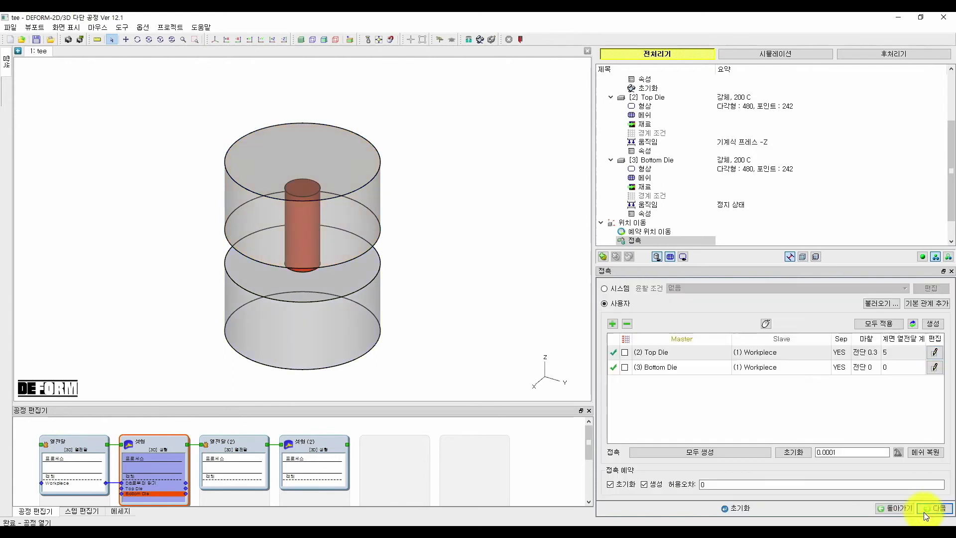
pyautogui.click(863, 352)
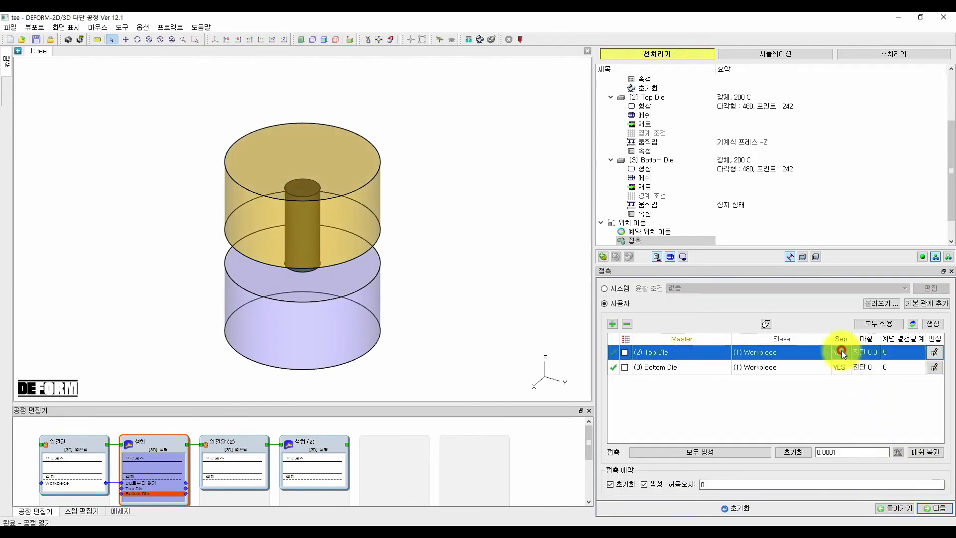
pyautogui.click(882, 324)
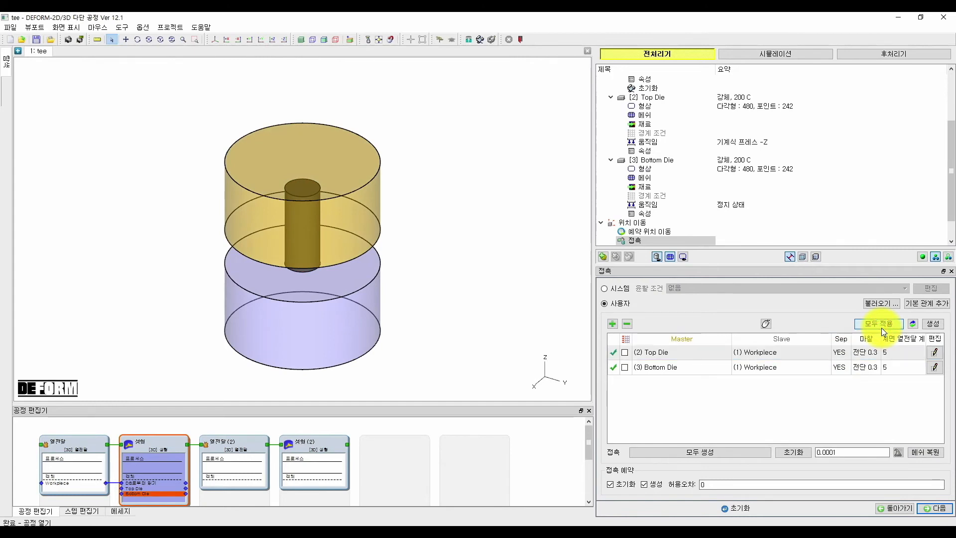
# - Set the forming operation's stopping condition to a primary die displacement of 150 mm in Z
pyautogui.moveTo(951, 187); pyautogui.dragTo(951, 215)
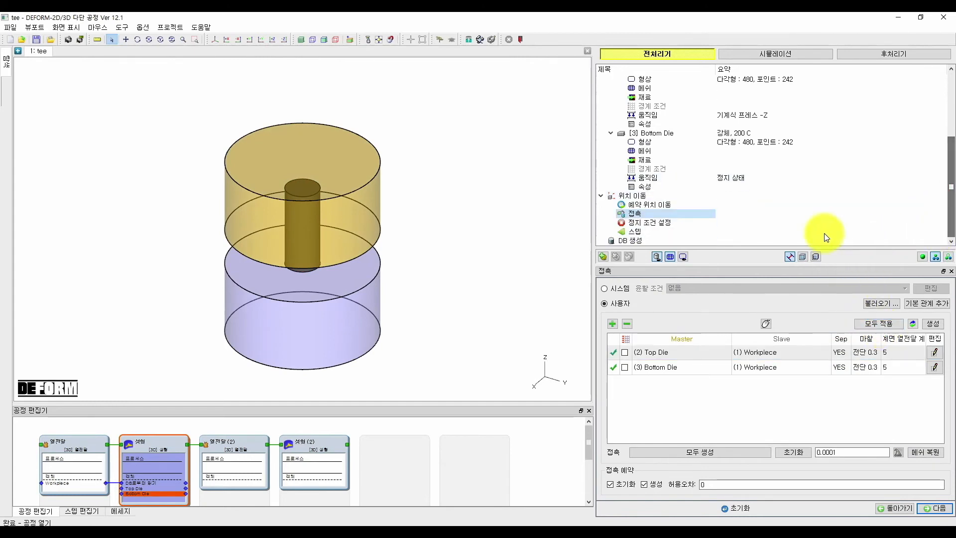
pyautogui.click(679, 220)
pyautogui.click(880, 329)
pyautogui.write('150')
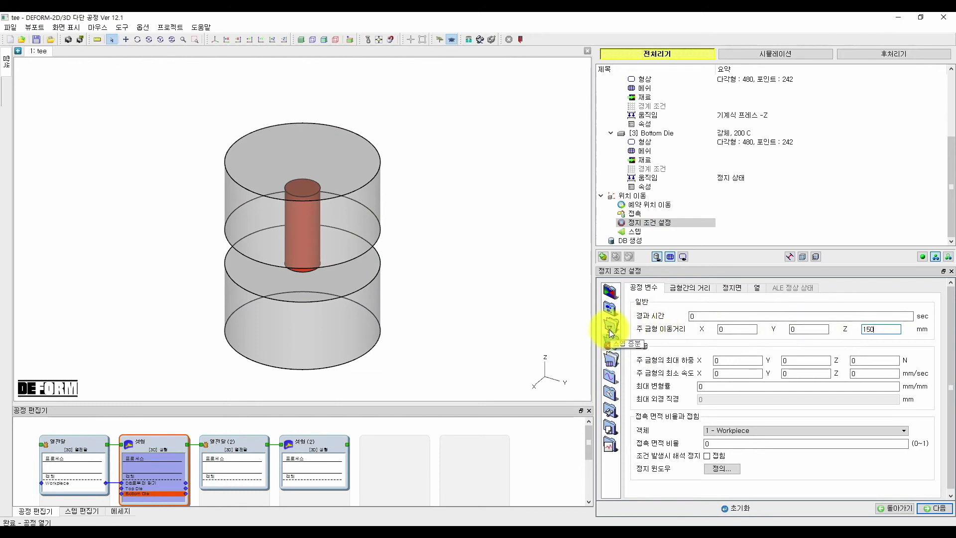
# - Define the simulation steps by die displacement with a constant 0.72 mm/step, and open the database generation summary
pyautogui.click(610, 325)
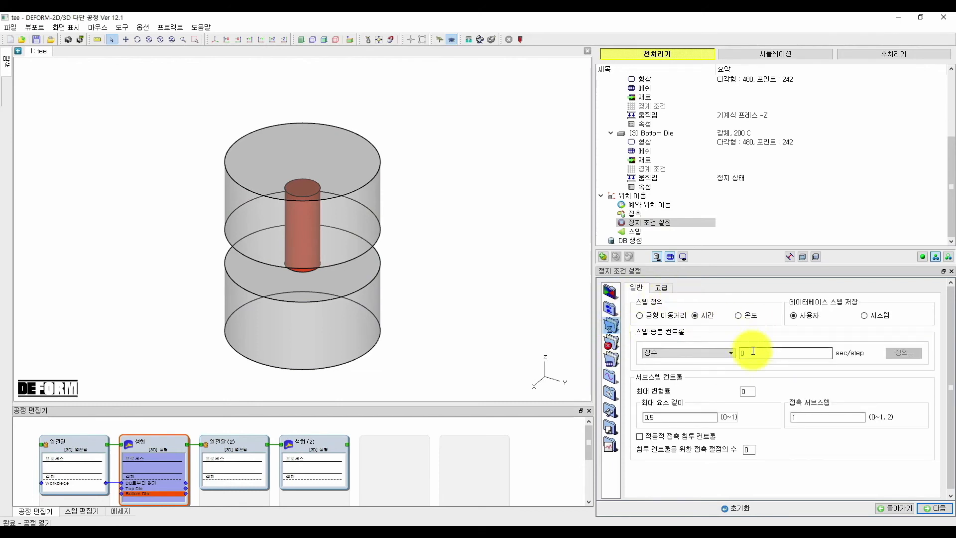
pyautogui.click(670, 316)
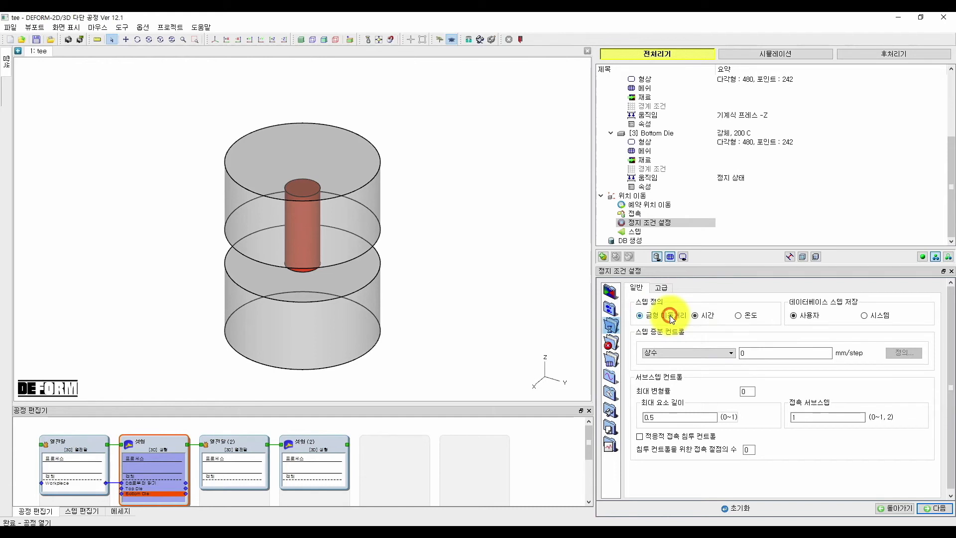
pyautogui.click(783, 354)
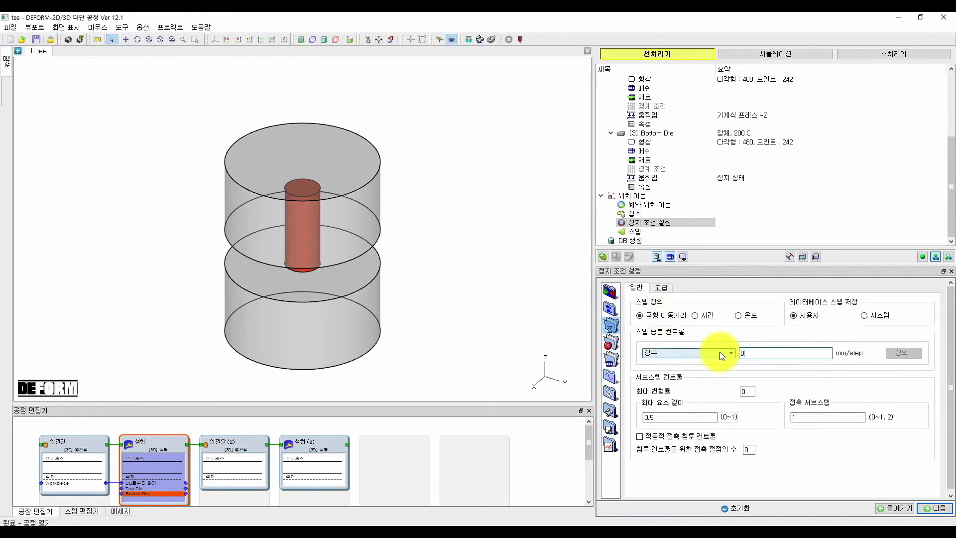
pyautogui.write('.72')
pyautogui.click(664, 241)
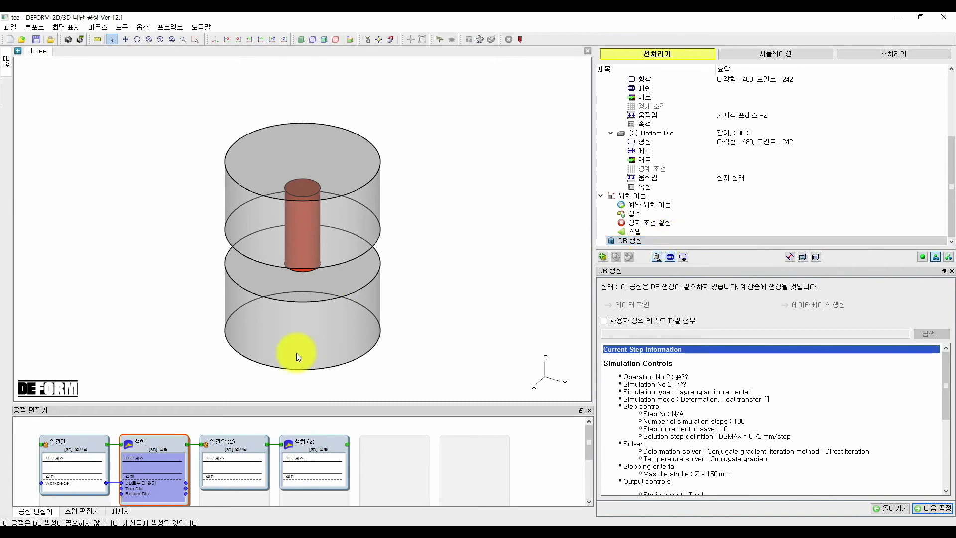
# - Open the second heat transfer operation (열전달 (2)) and set its dwell time in air to 2 sec
pyautogui.click(248, 457)
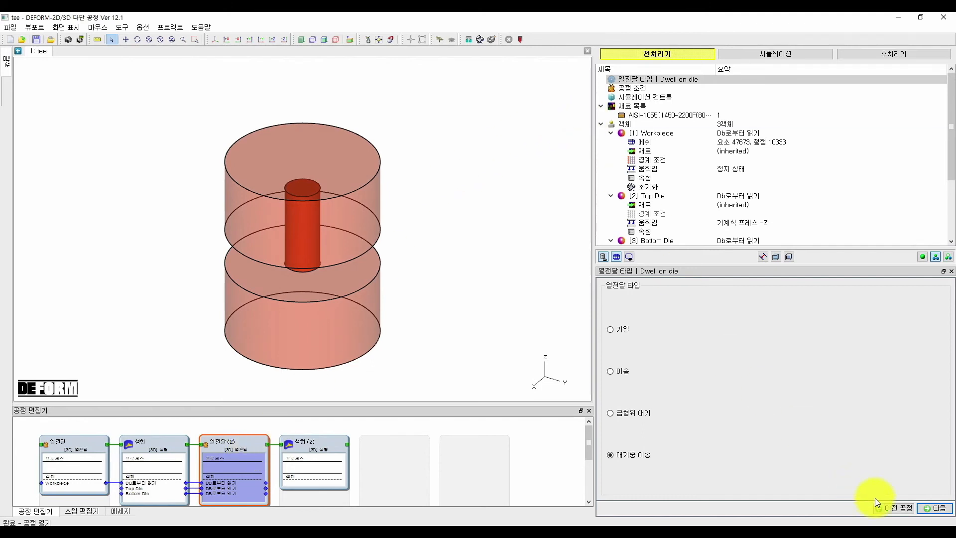
pyautogui.click(927, 509)
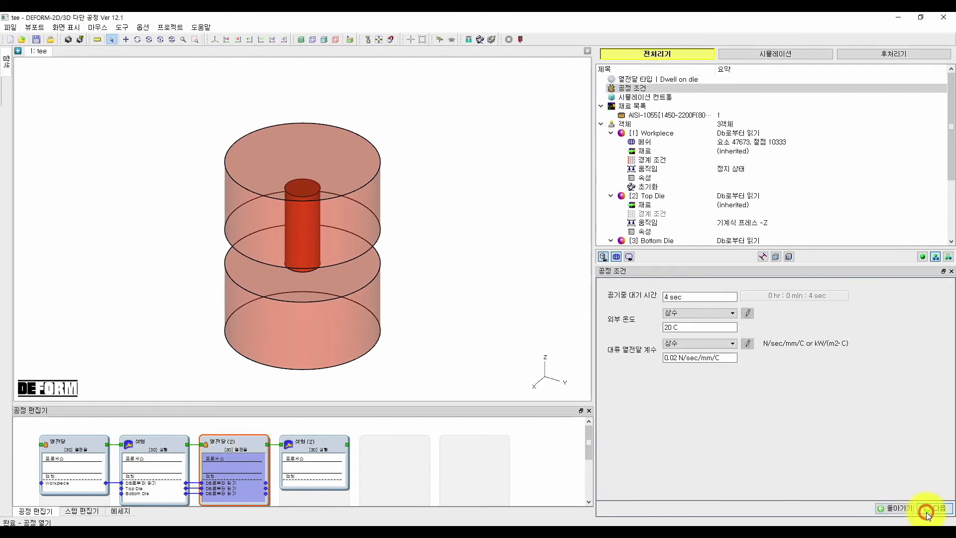
pyautogui.doubleClick(666, 297)
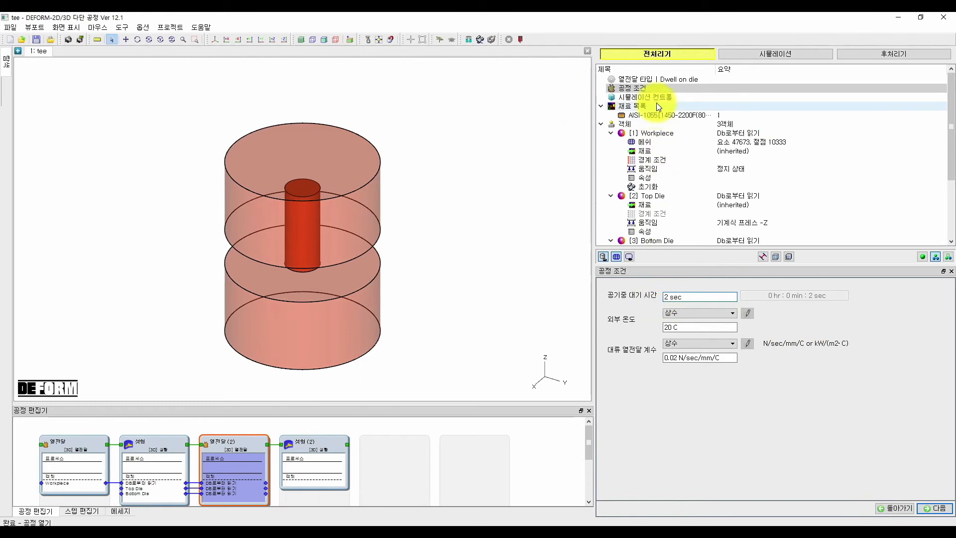
# - Remove the Bottom Die and Top Die from the second heat transfer operation's object list
pyautogui.click(640, 123)
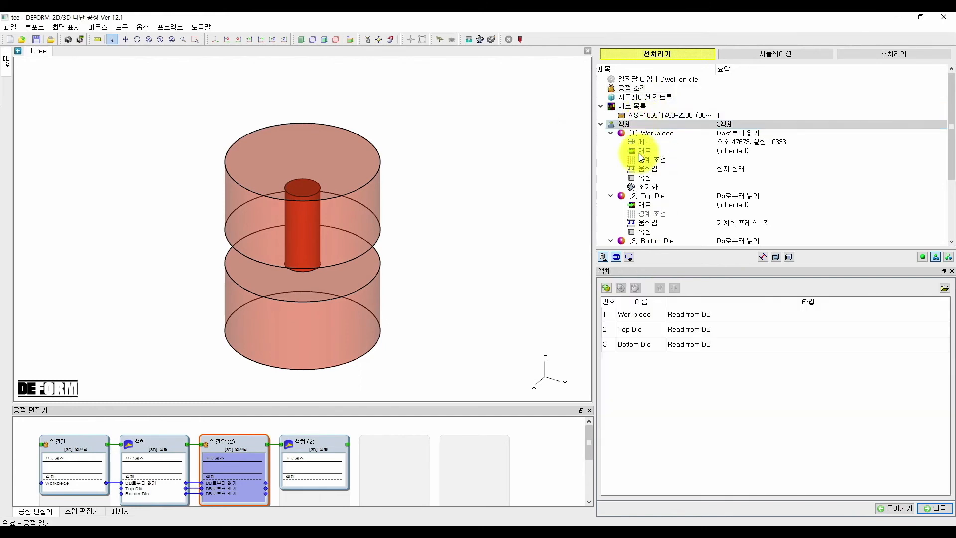
pyautogui.click(637, 352)
pyautogui.click(622, 287)
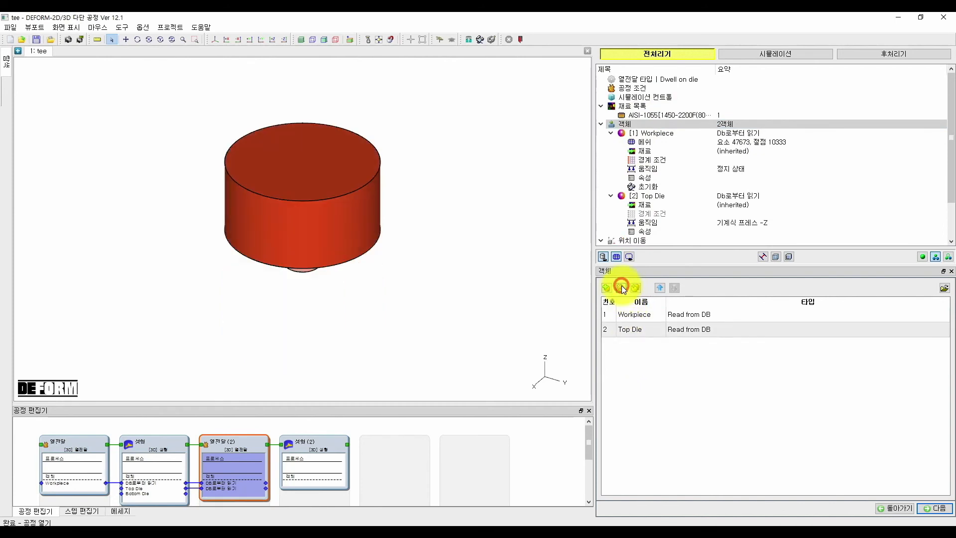
pyautogui.click(620, 289)
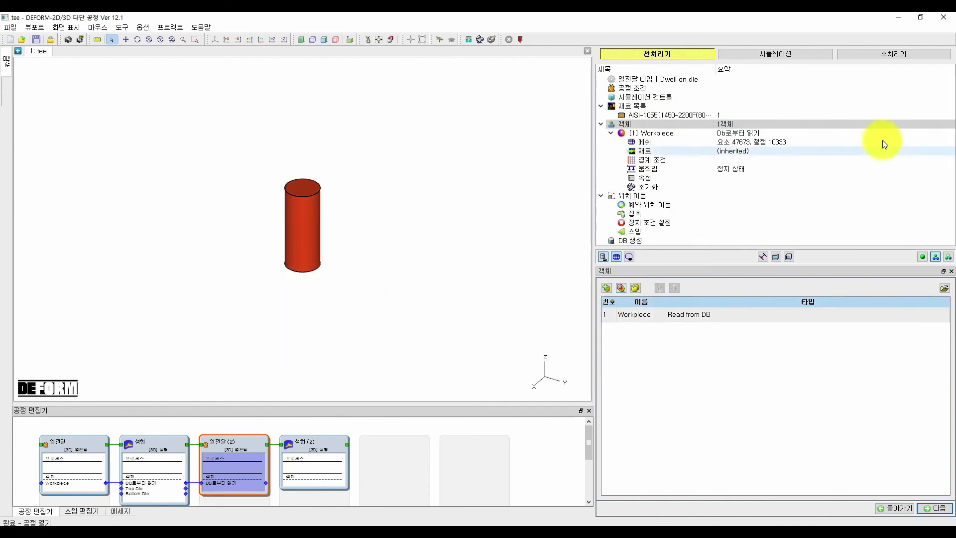
# - Set the second heat transfer operation's step increment to a constant 1 sec/step, defined by time
pyautogui.click(939, 124)
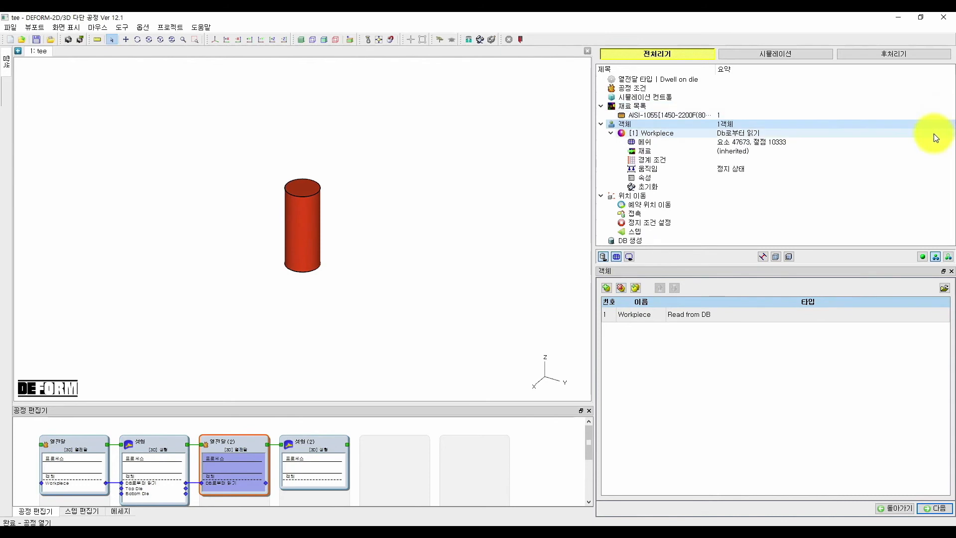
pyautogui.click(643, 230)
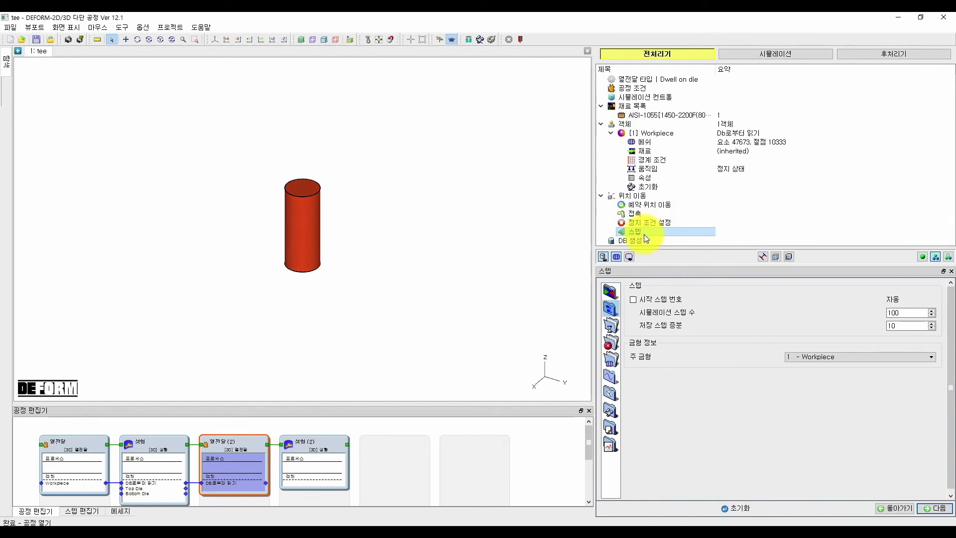
pyautogui.click(610, 327)
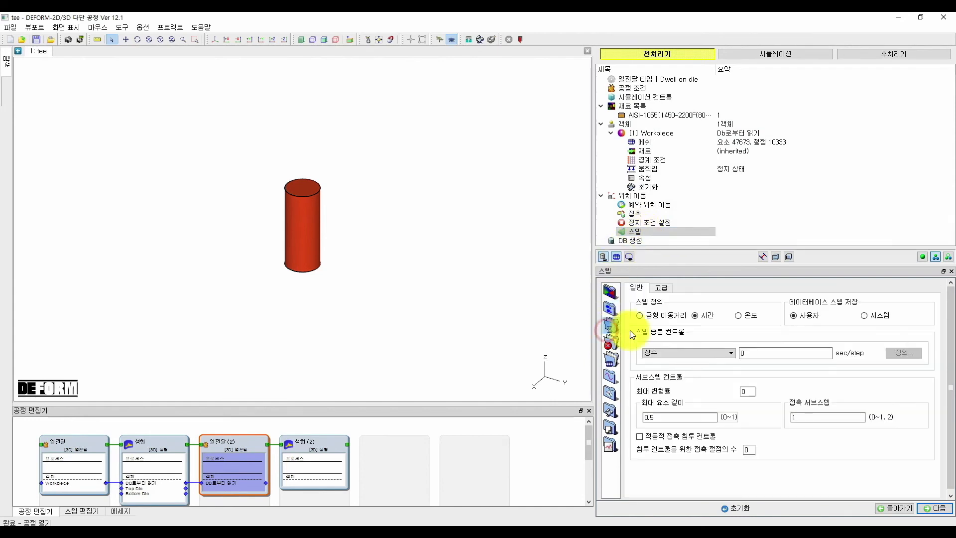
pyautogui.doubleClick(758, 351)
pyautogui.write('1')
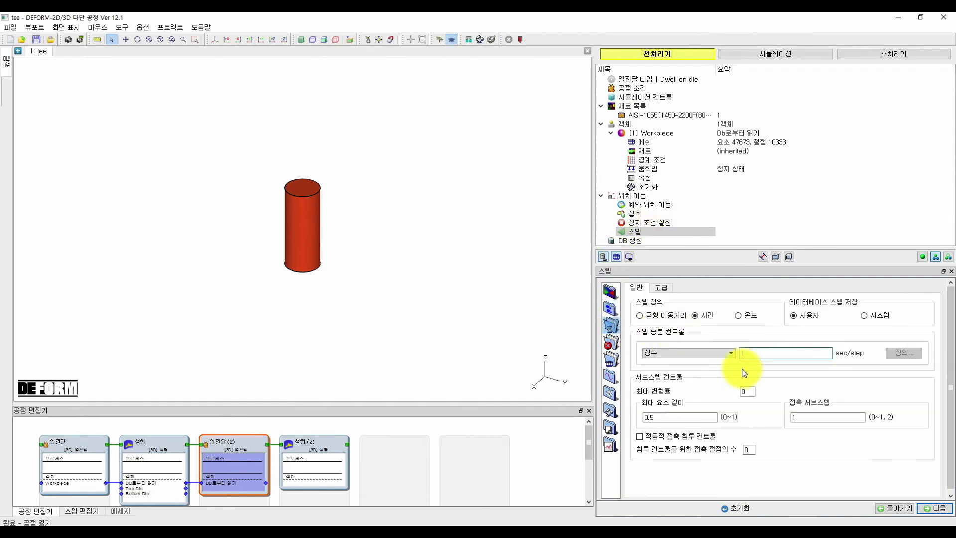
# - Open the second forming operation (성형 (2)) and add a Top Die and a Bottom Die to its object list
pyautogui.click(321, 441)
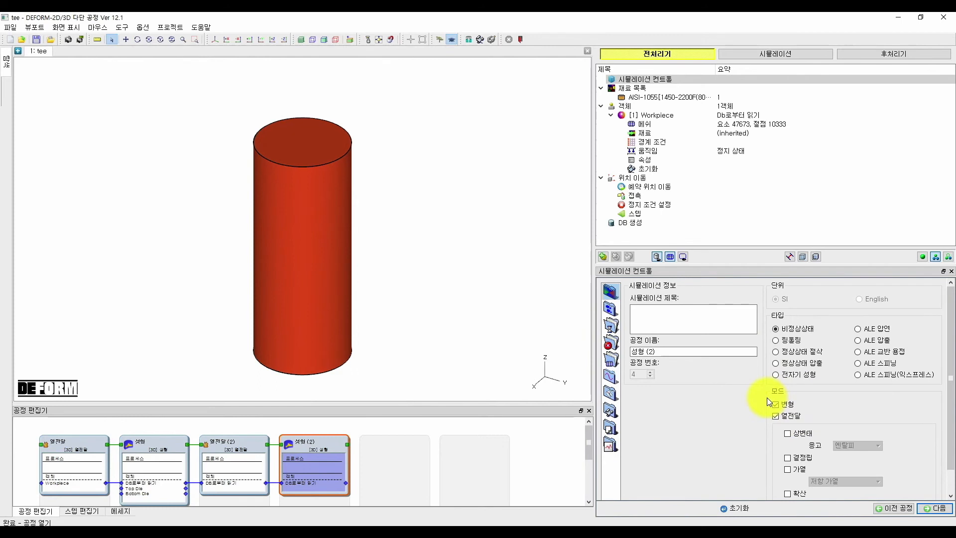
pyautogui.click(668, 106)
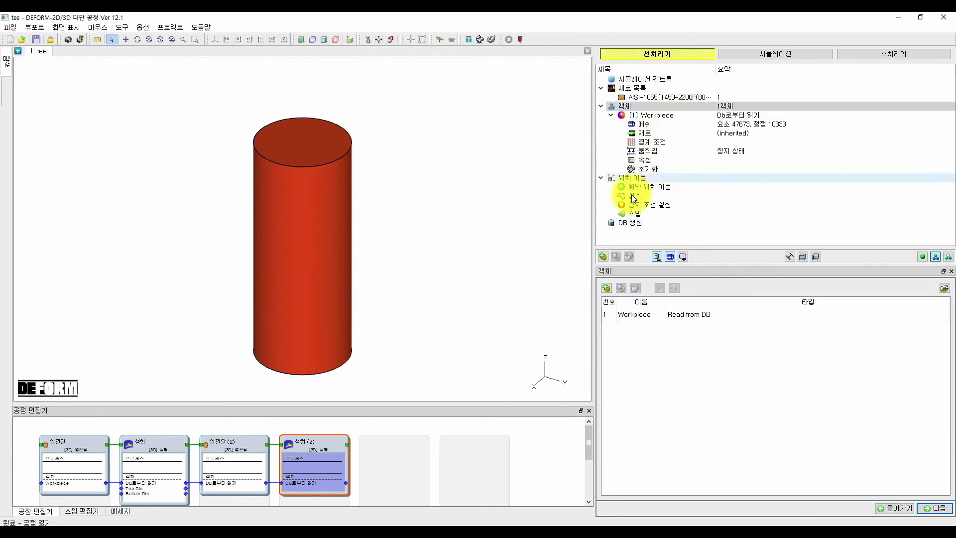
pyautogui.click(604, 288)
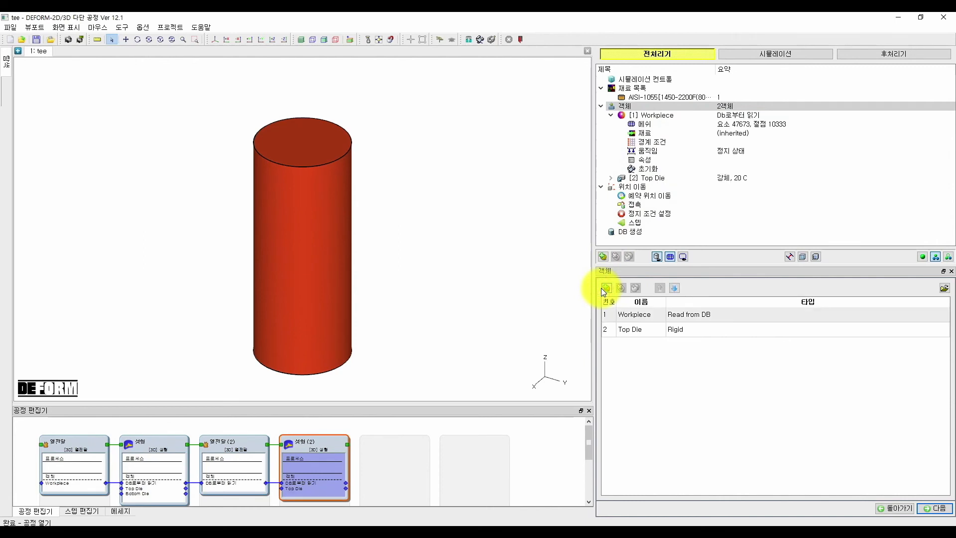
pyautogui.click(604, 288)
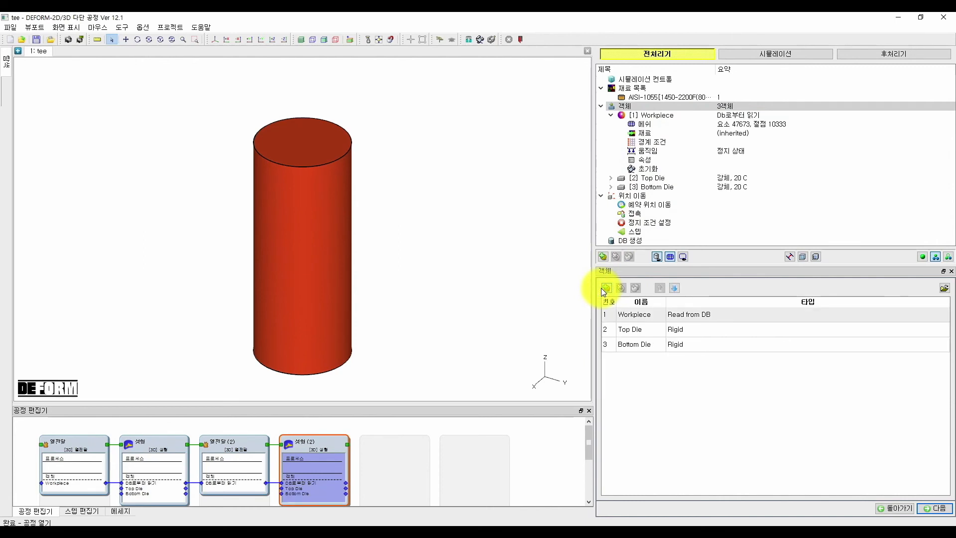
# - Set the Top Die's temperature to 200 C and import its geometry from the training_geo folder
pyautogui.doubleClick(641, 178)
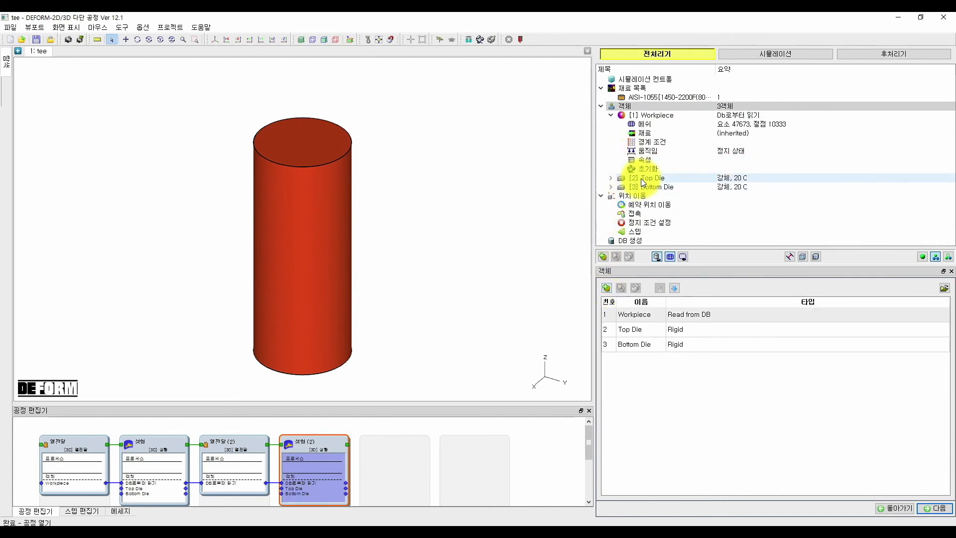
pyautogui.click(743, 301)
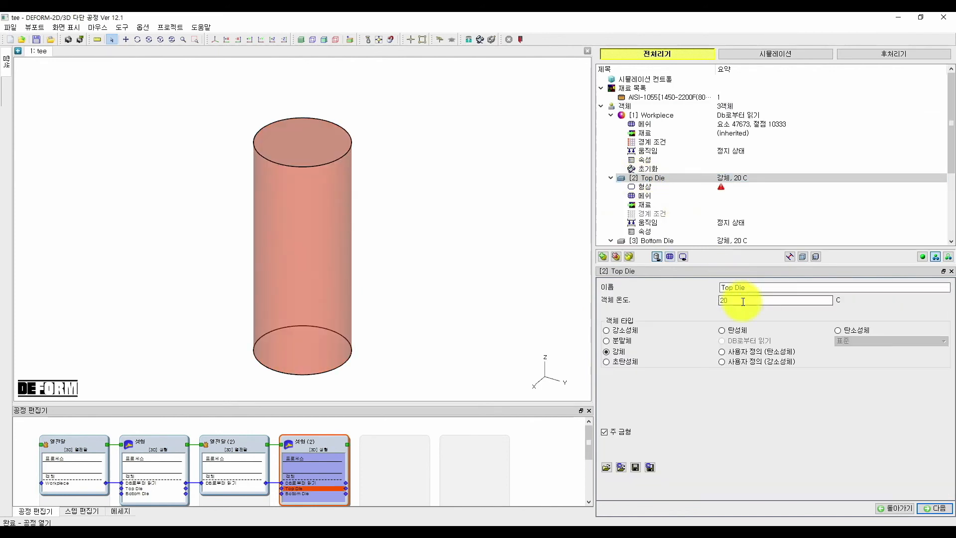
pyautogui.write('0')
pyautogui.click(644, 187)
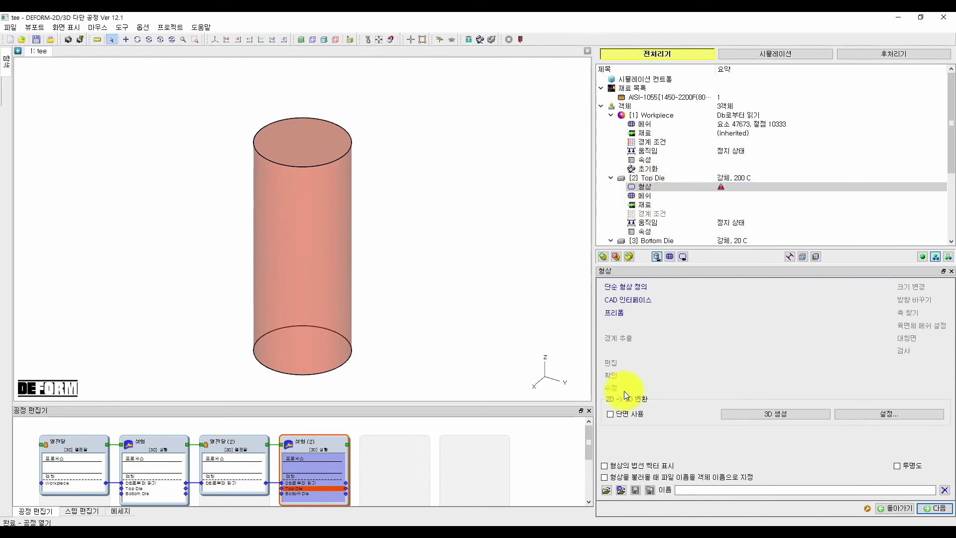
pyautogui.click(605, 491)
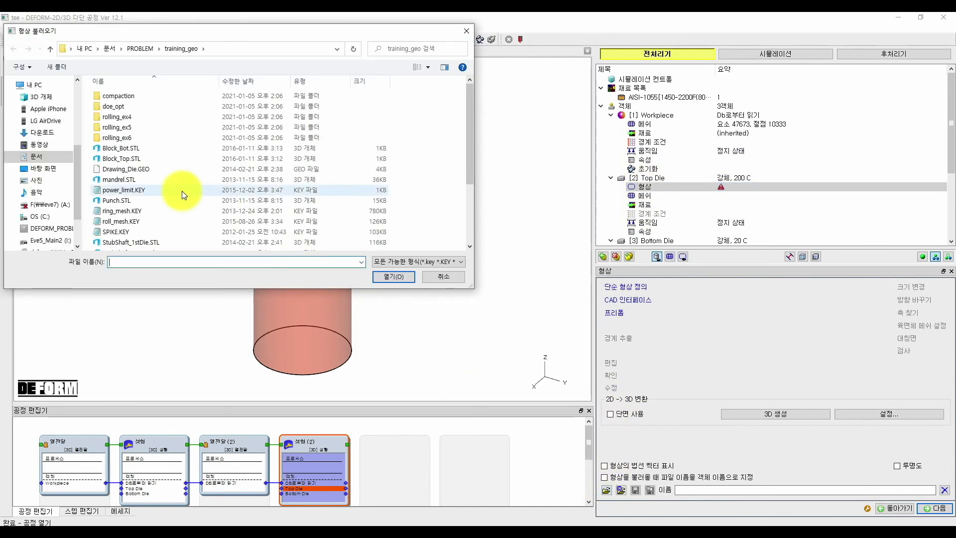
pyautogui.doubleClick(140, 245)
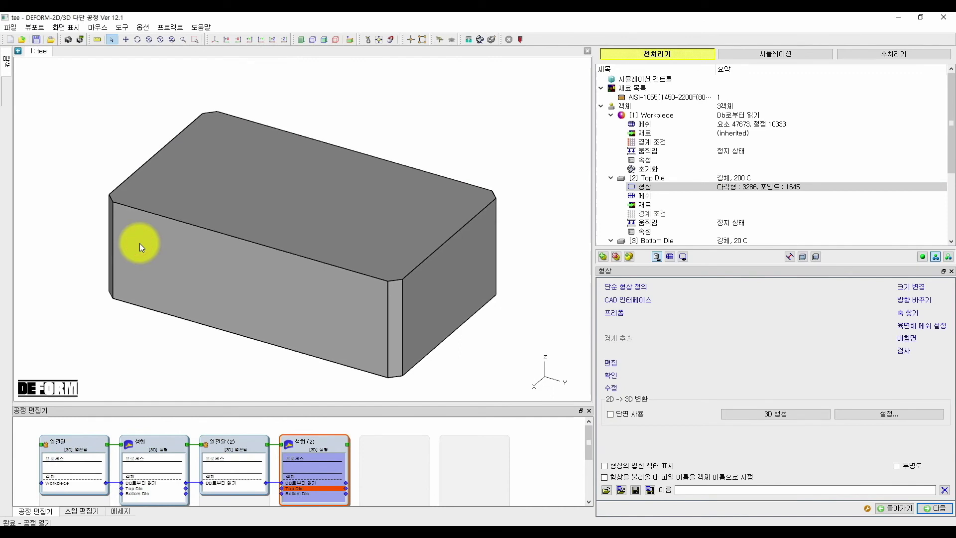
# - Define the Top Die's movement as a crank mechanical press in -Z with a 150 mm total stroke and 0.8 cycles/sec
pyautogui.click(647, 223)
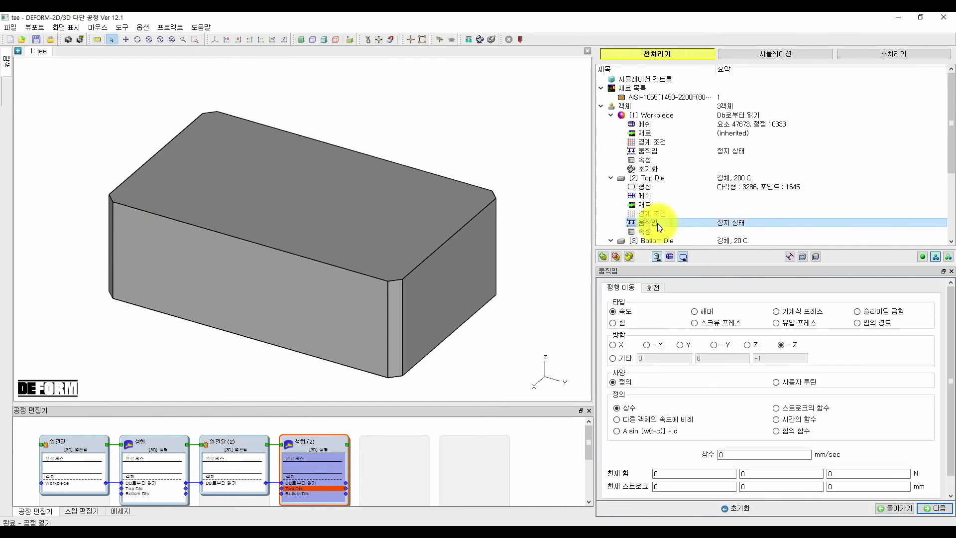
pyautogui.click(803, 311)
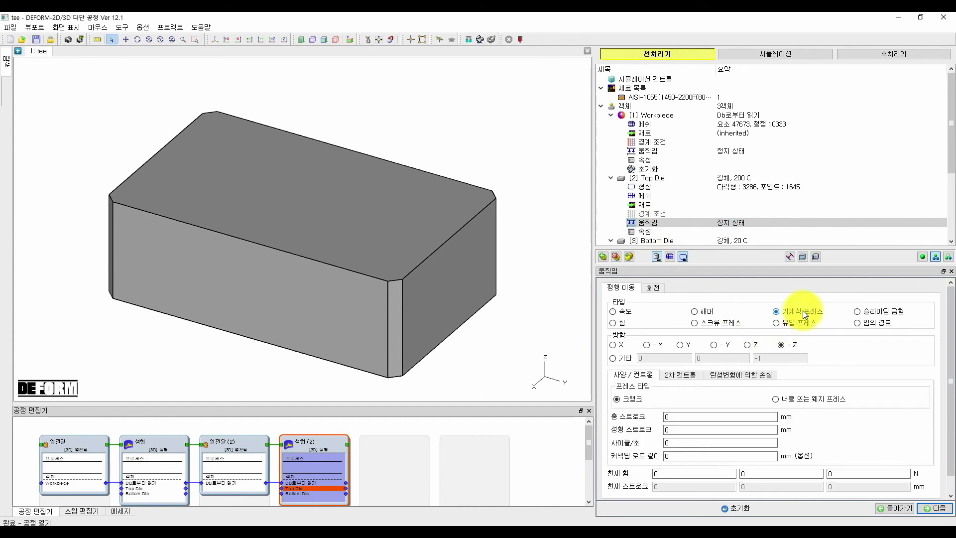
pyautogui.click(672, 417)
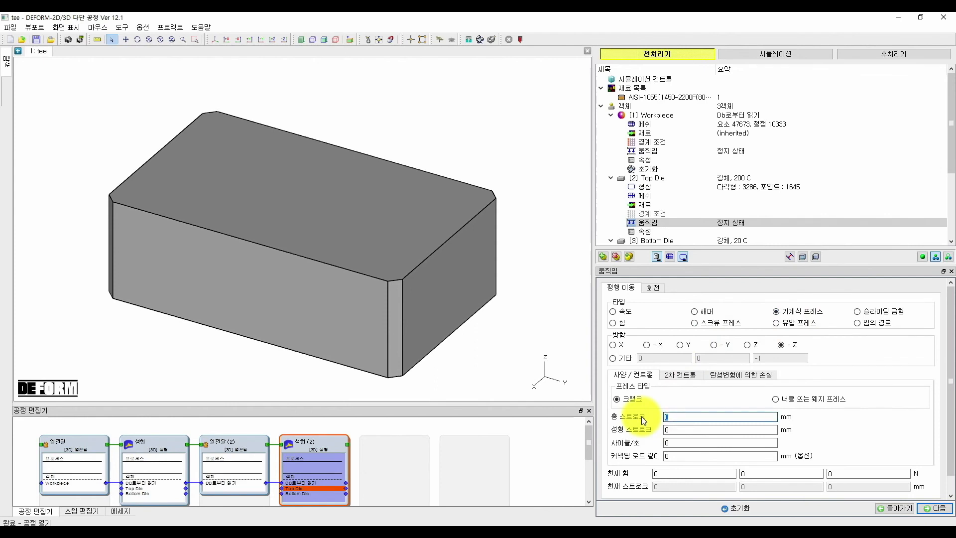
pyautogui.write('150')
pyautogui.click(678, 443)
pyautogui.write('.8')
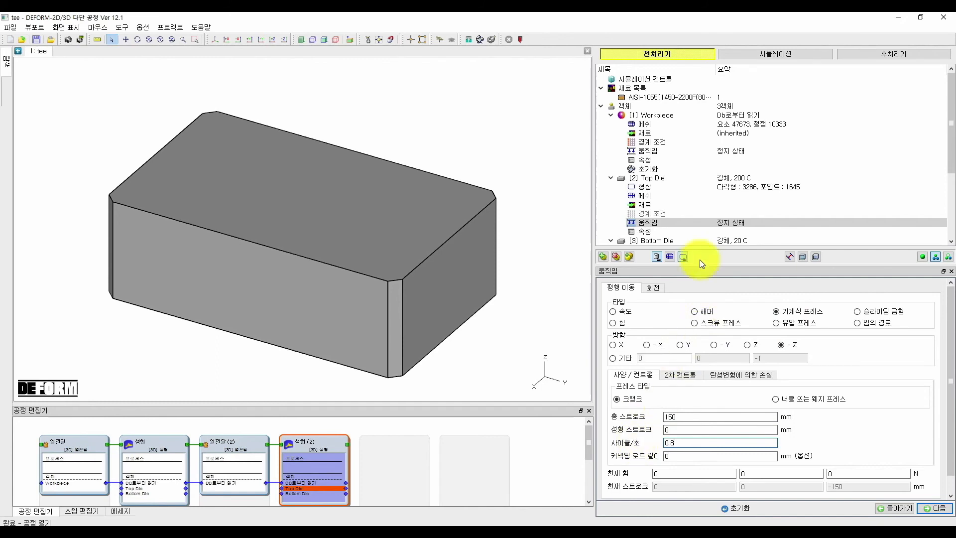
# - Set the Bottom Die's temperature to 200 C and import its geometry from the training_geo folder
pyautogui.click(656, 241)
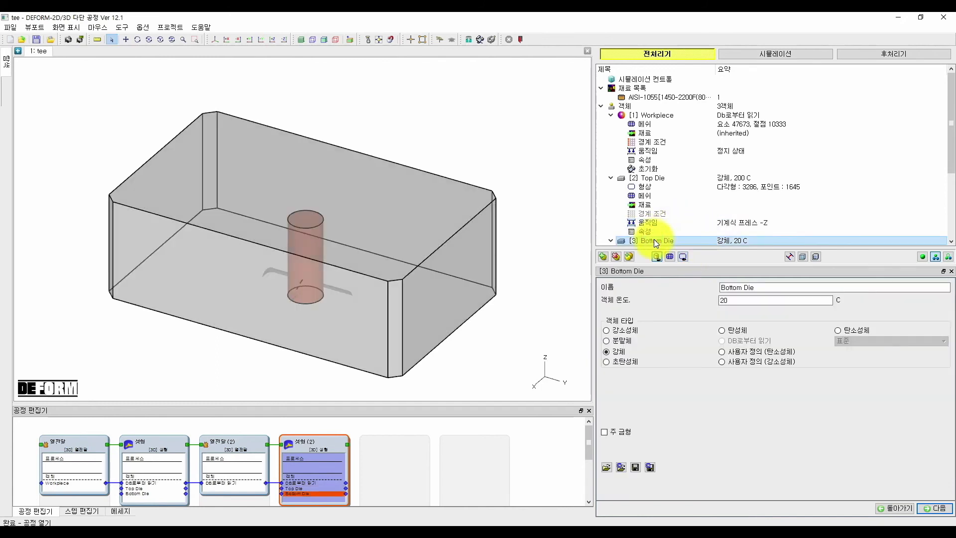
pyautogui.scroll(-4, 653, 239)
pyautogui.click(751, 298)
pyautogui.write('0')
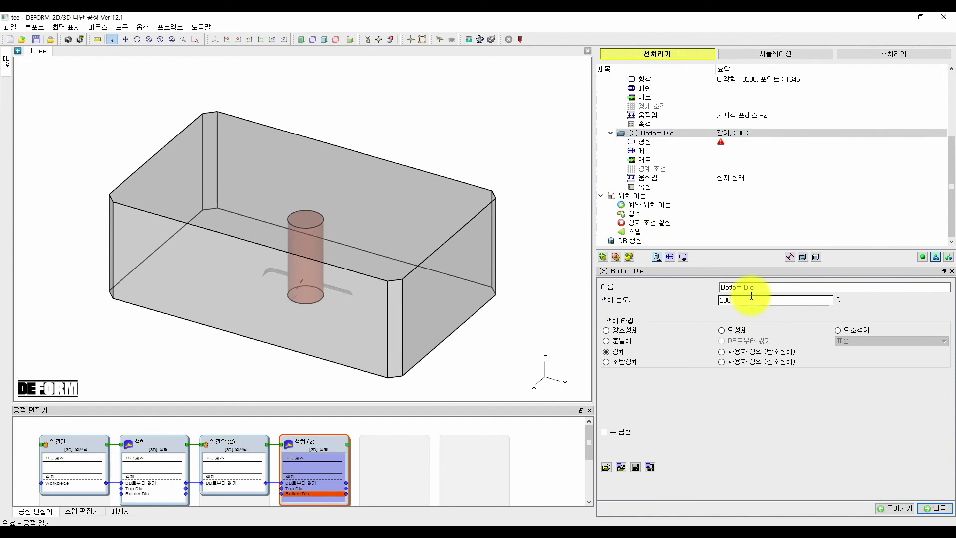
pyautogui.click(689, 141)
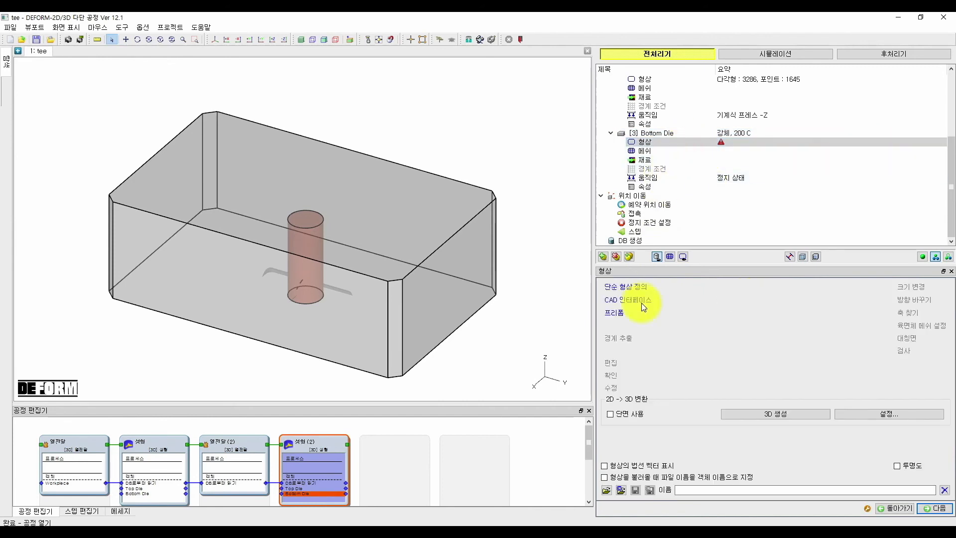
pyautogui.click(608, 489)
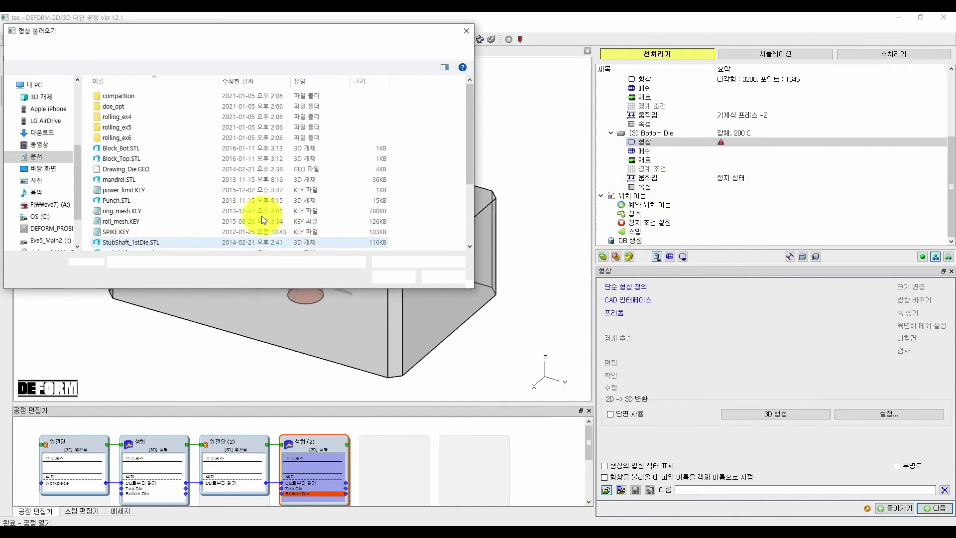
pyautogui.doubleClick(219, 223)
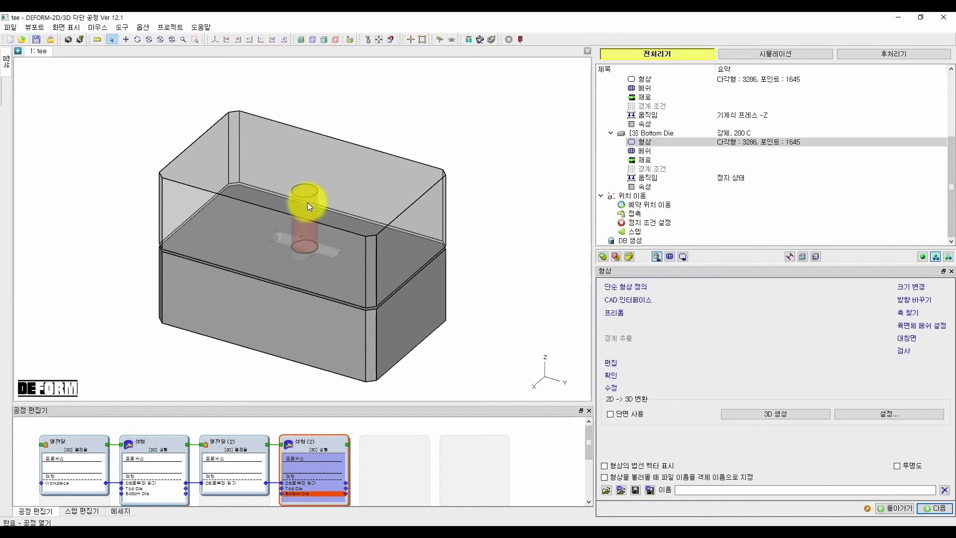
# - Schedule interference positioning of the Workpiece in -Z with the Bottom Die as reference
pyautogui.click(652, 206)
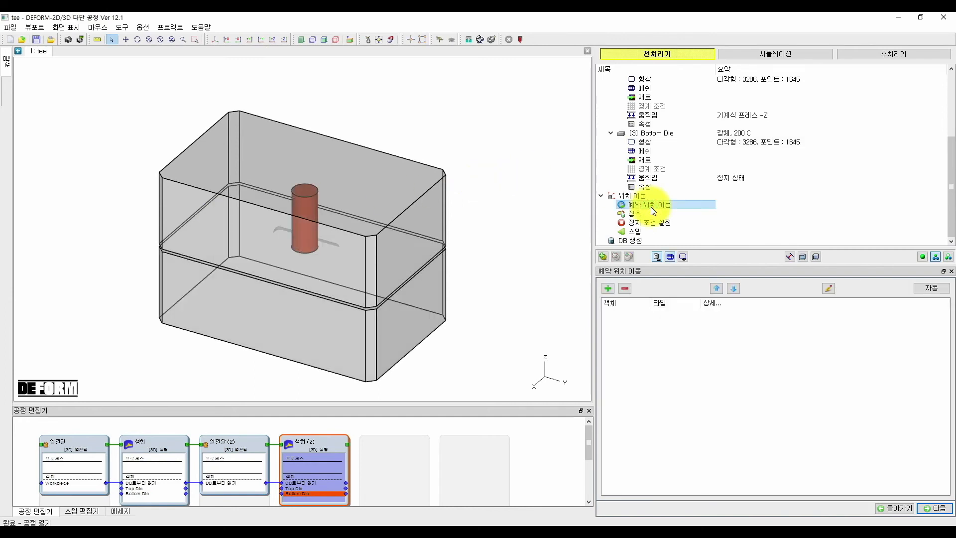
pyautogui.click(608, 288)
pyautogui.click(614, 358)
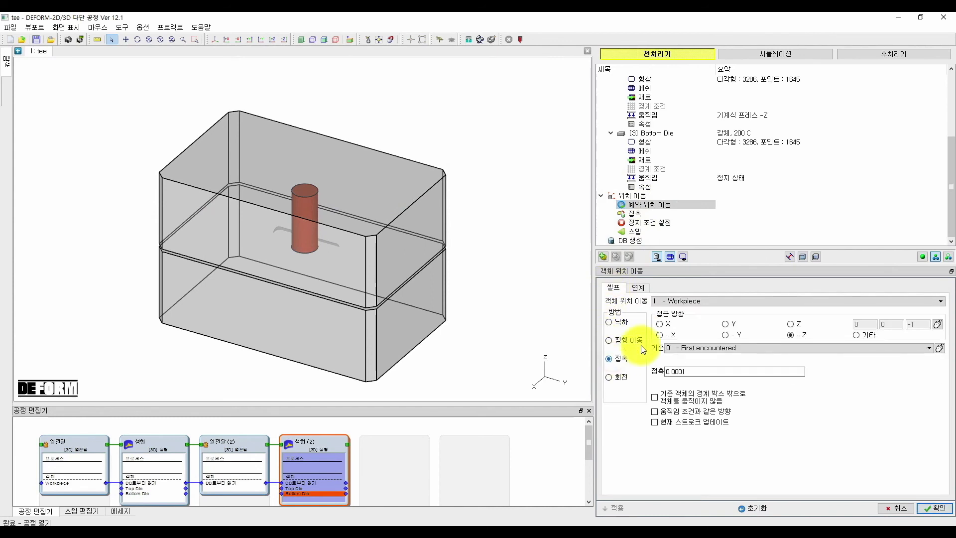
pyautogui.click(690, 347)
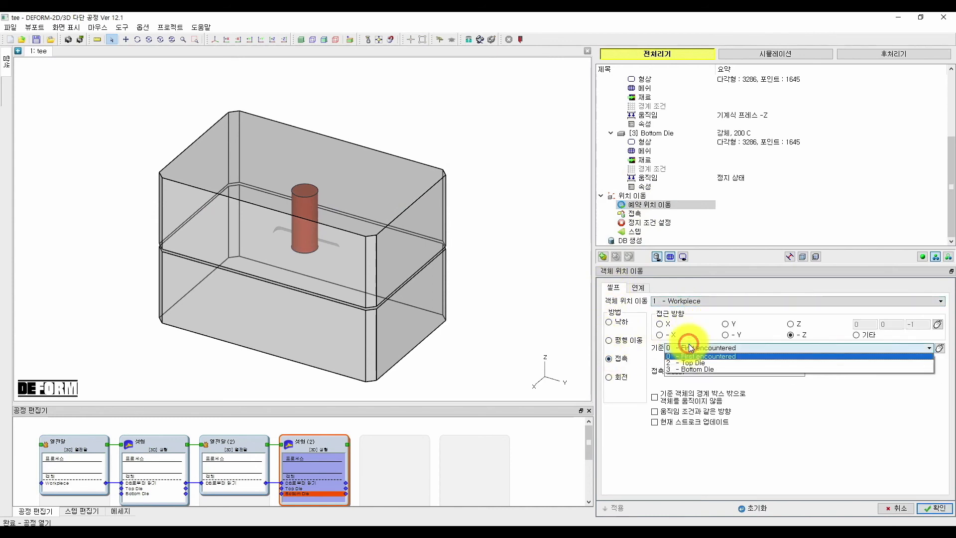
pyautogui.click(686, 369)
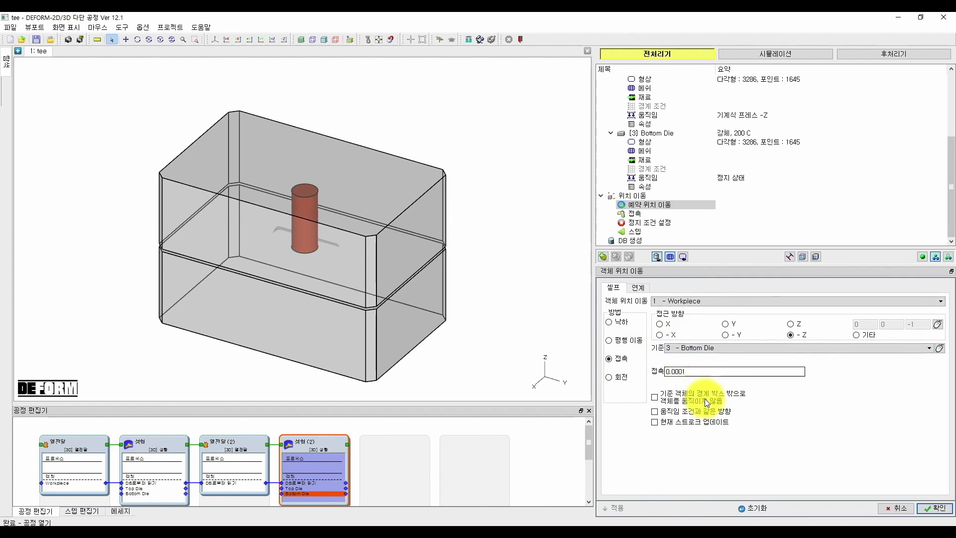
pyautogui.click(927, 509)
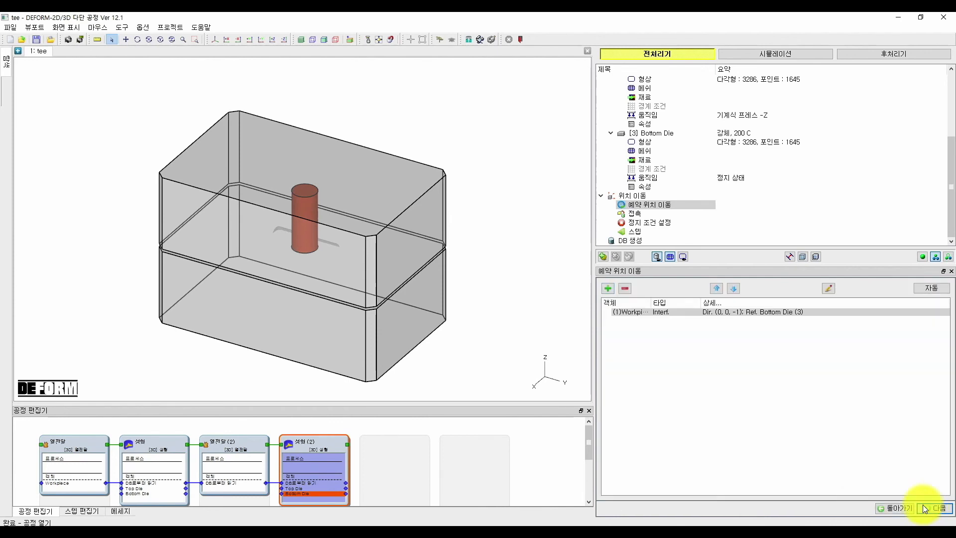
# - Schedule interference positioning of the Top Die in -Z with the Workpiece as reference
pyautogui.click(608, 288)
pyautogui.click(609, 358)
pyautogui.click(684, 301)
pyautogui.click(690, 348)
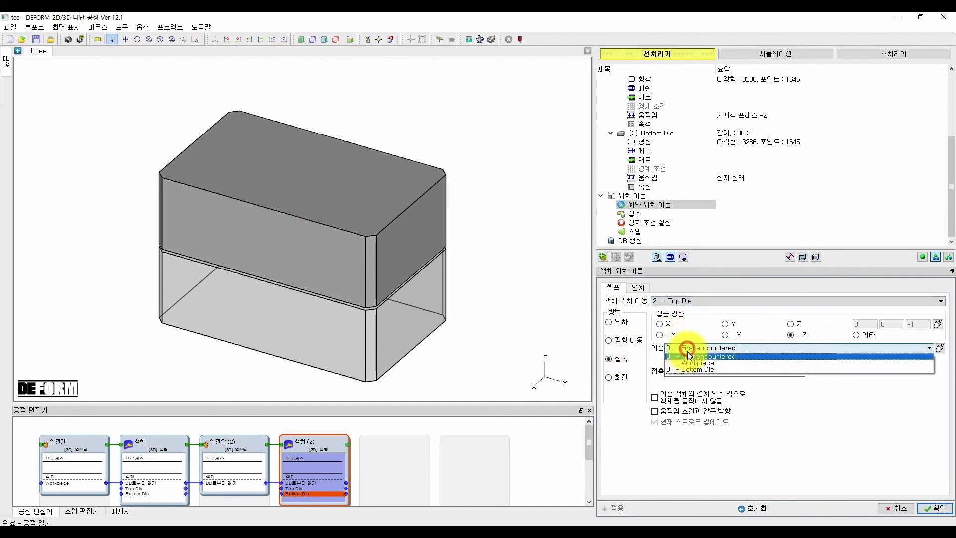
pyautogui.click(696, 368)
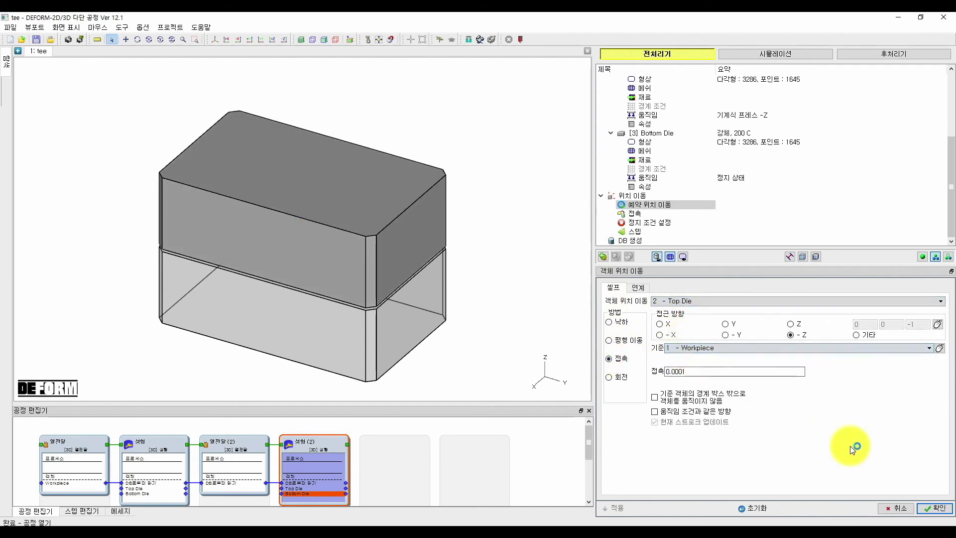
pyautogui.click(935, 509)
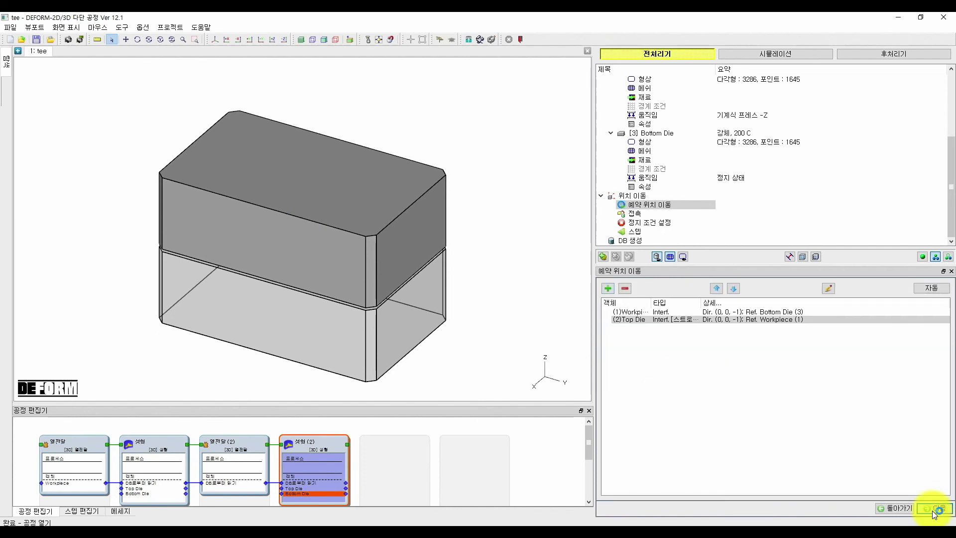
# - Add two contact relations and define the first with the Top Die as master and the Workpiece as slave
pyautogui.click(934, 508)
pyautogui.click(614, 322)
pyautogui.click(614, 321)
pyautogui.click(710, 354)
pyautogui.click(715, 352)
pyautogui.click(715, 352)
pyautogui.click(686, 376)
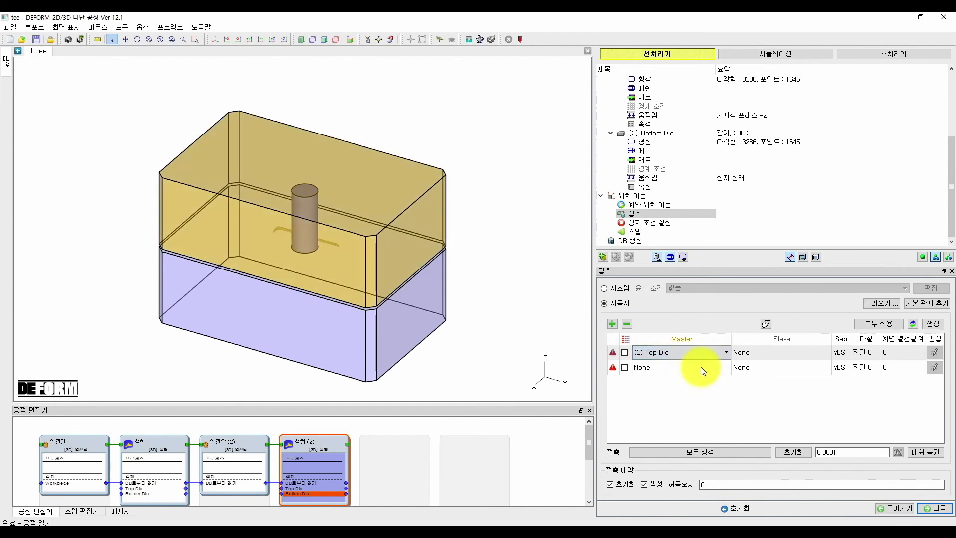
pyautogui.click(758, 357)
pyautogui.click(758, 357)
pyautogui.click(754, 370)
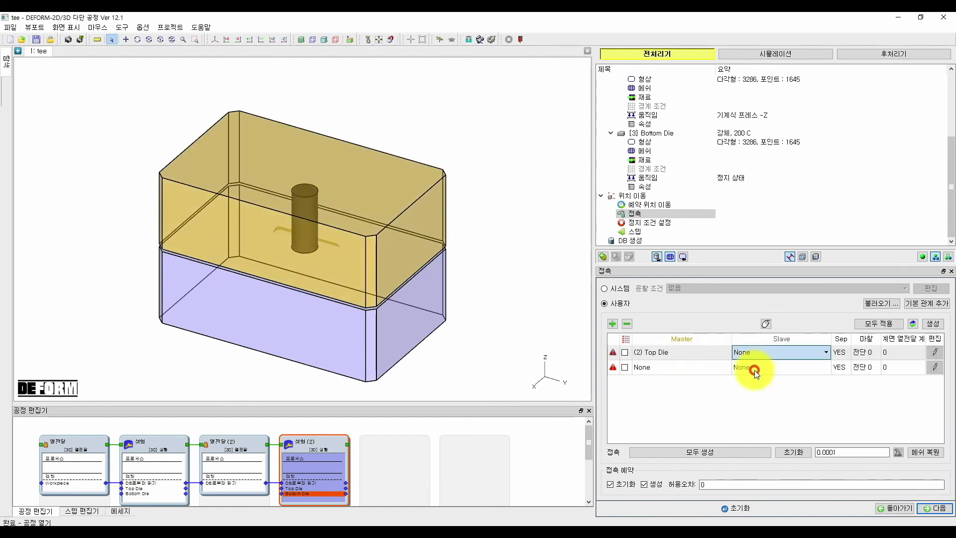
# - Define the second contact relation with the Bottom Die as master and the Workpiece as slave
pyautogui.click(699, 371)
pyautogui.click(699, 369)
pyautogui.click(699, 368)
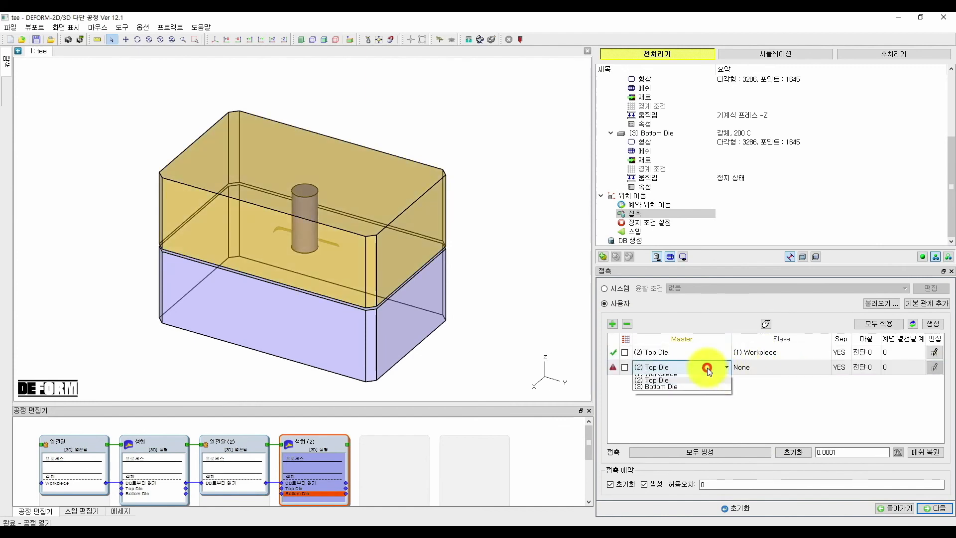
pyautogui.click(687, 396)
pyautogui.click(755, 372)
pyautogui.click(755, 372)
pyautogui.click(755, 372)
pyautogui.click(756, 385)
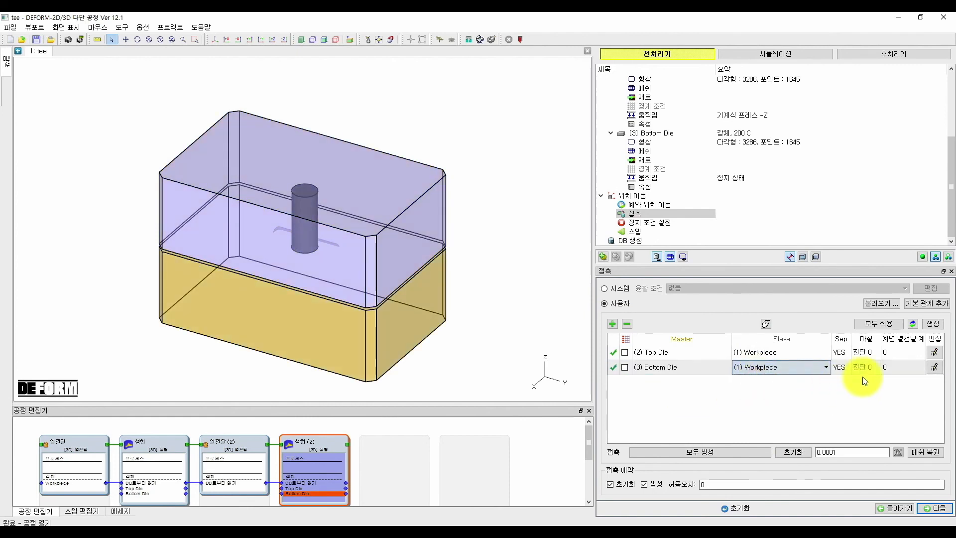
# - Set shear friction 0.3 and a constant heat transfer coefficient of 5 for the Top Die–Workpiece contact and apply them to all contact relations
pyautogui.click(936, 353)
pyautogui.click(724, 354)
pyautogui.click(635, 287)
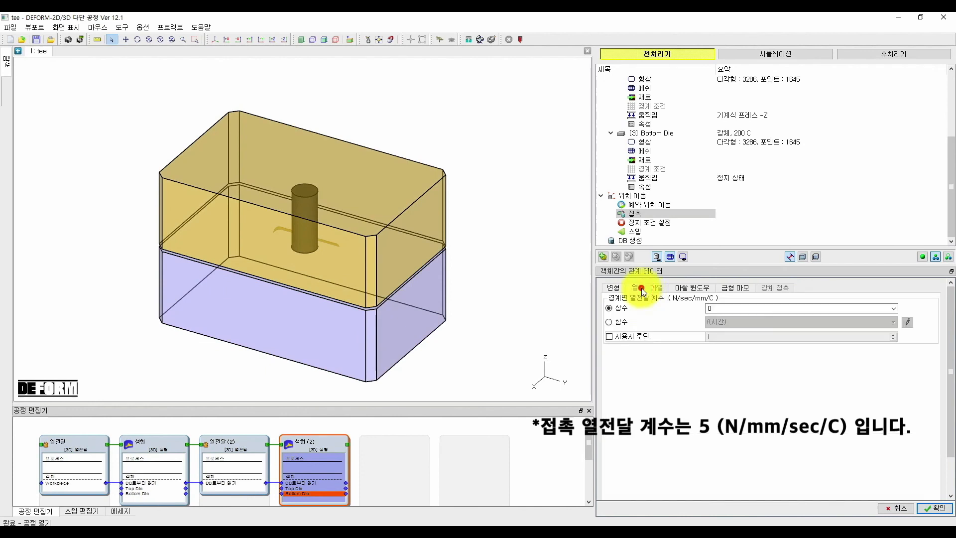
pyautogui.doubleClick(727, 307)
pyautogui.write('5')
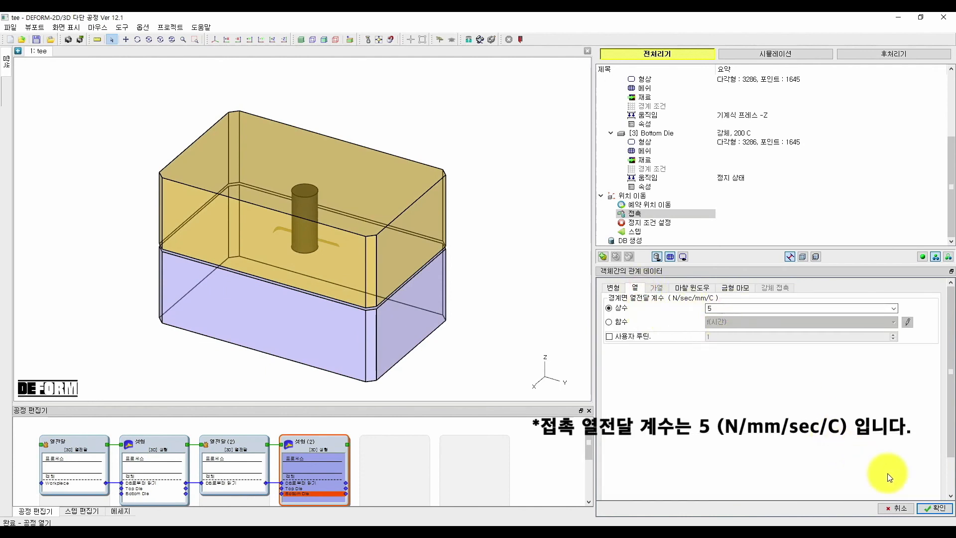
pyautogui.click(933, 512)
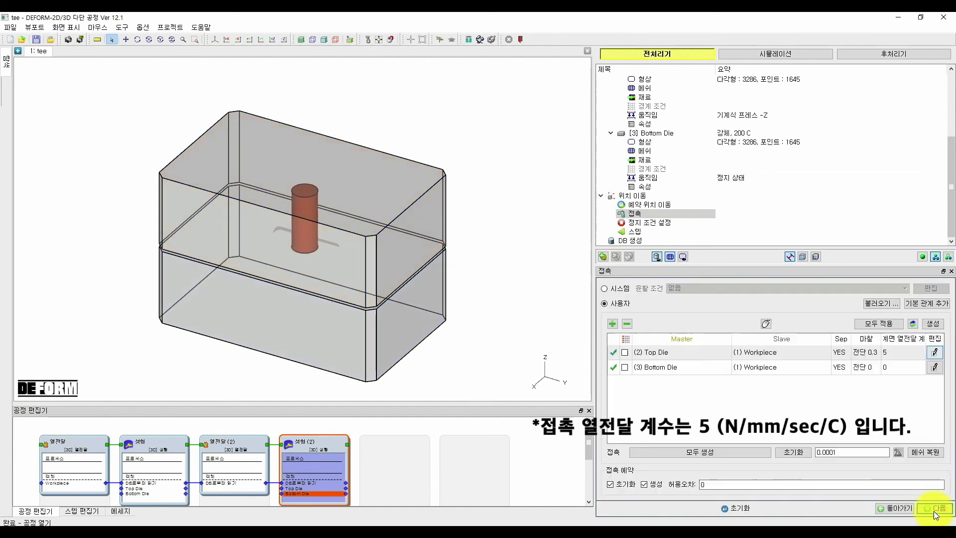
pyautogui.click(876, 324)
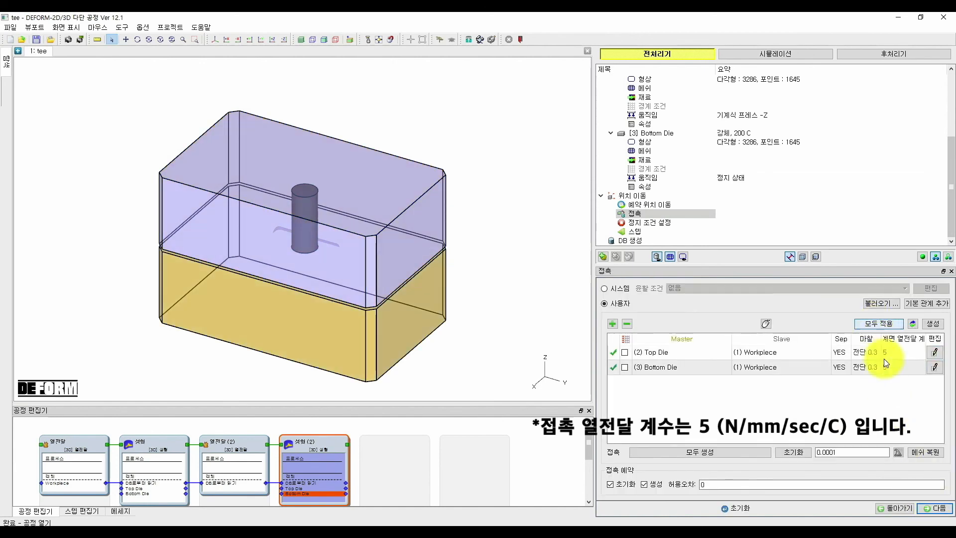
# - Set the stop condition's primary die Z travel to 26 mm and define steps by die displacement with a constant 0.27 mm/step
pyautogui.click(927, 509)
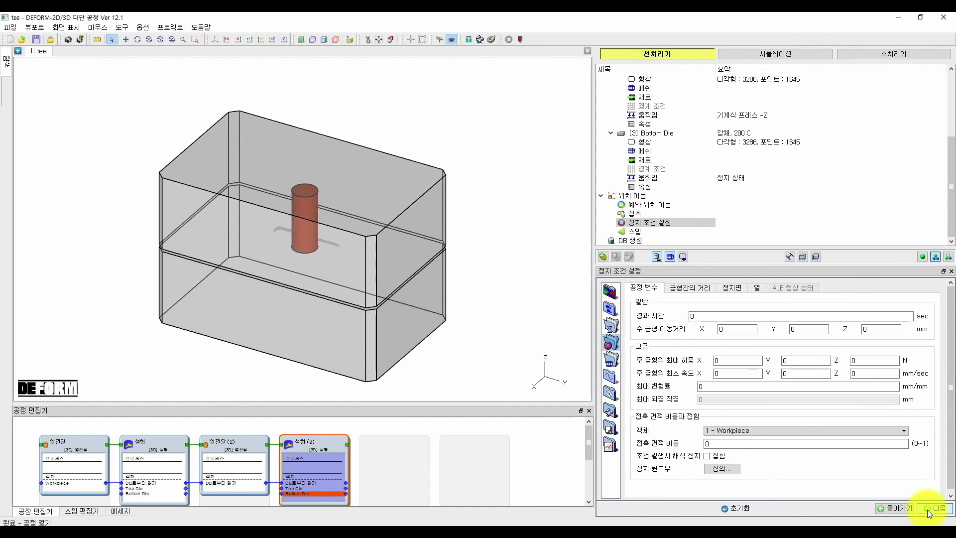
pyautogui.click(878, 329)
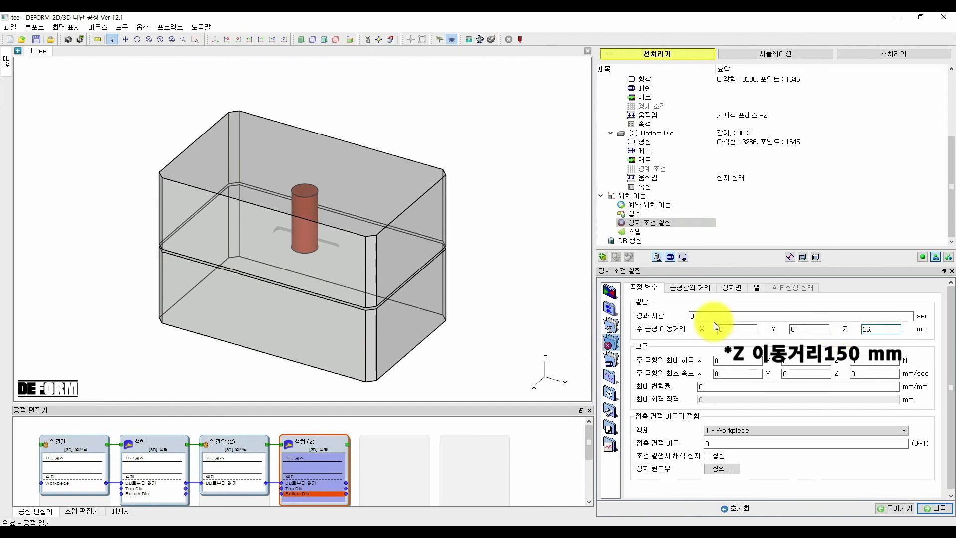
pyautogui.click(613, 328)
pyautogui.click(663, 315)
pyautogui.doubleClick(761, 351)
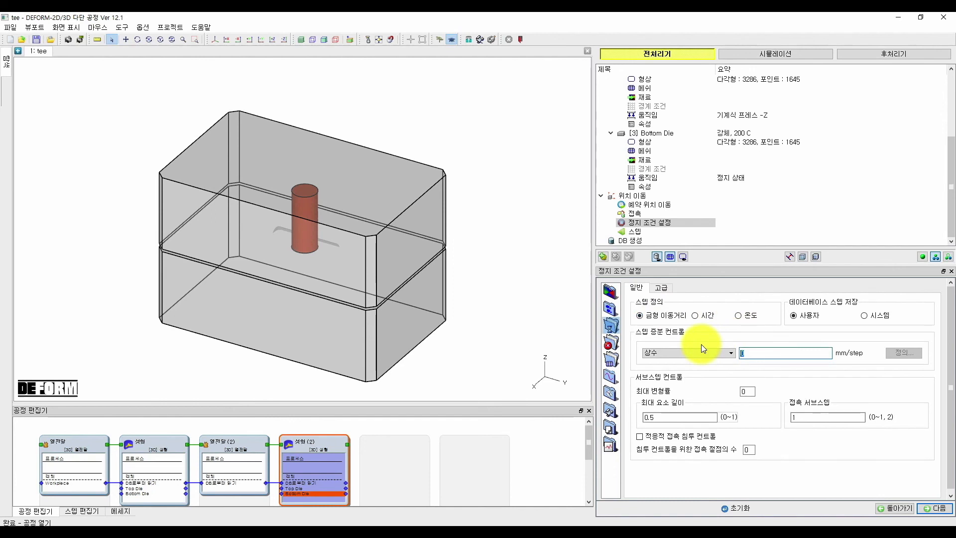
pyautogui.write('0.27')
# - Set the number of simulation steps to 200 for the second forming operation and save the project
pyautogui.click(610, 309)
pyautogui.doubleClick(914, 313)
pyautogui.write('200')
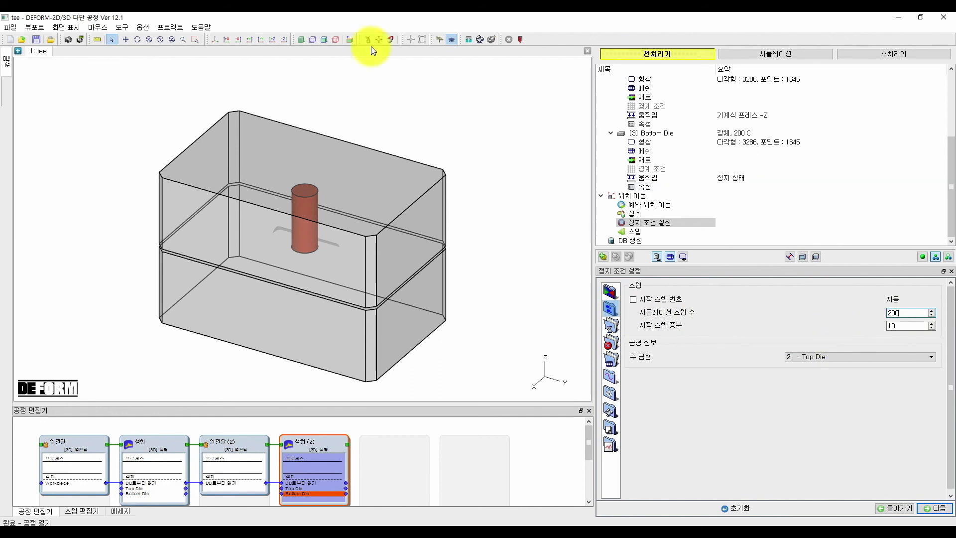
pyautogui.click(35, 39)
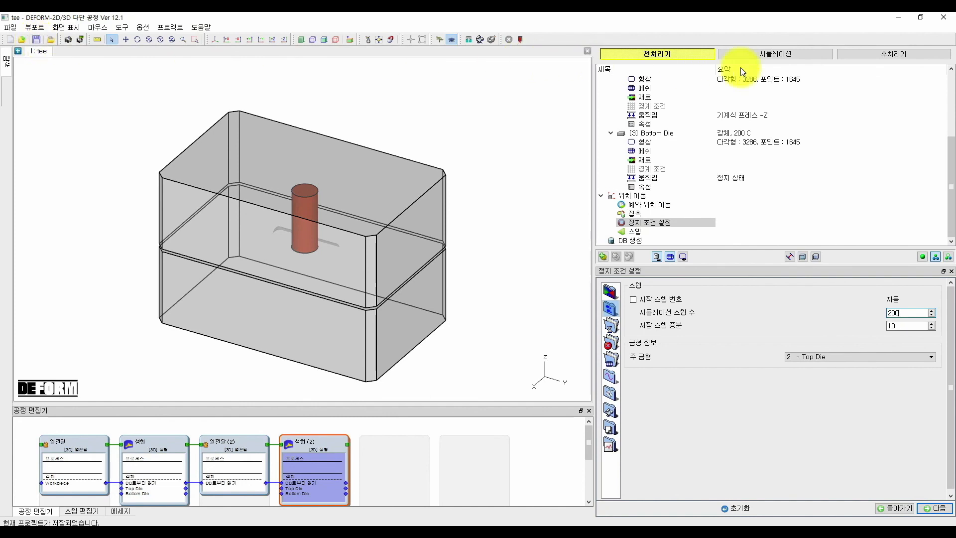
# - Start the tee.DB simulation from the last negative step without adding it to the sequential job queue
pyautogui.click(757, 56)
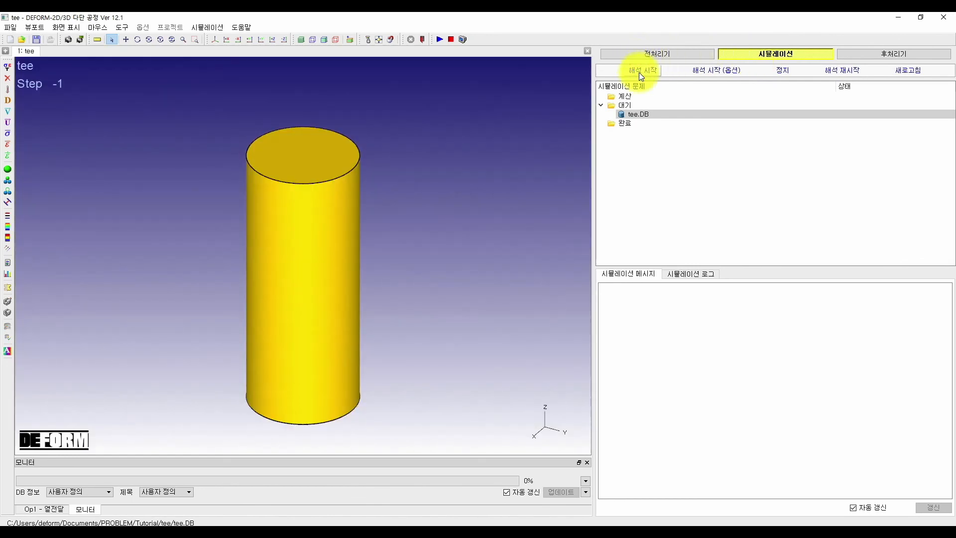
pyautogui.click(641, 74)
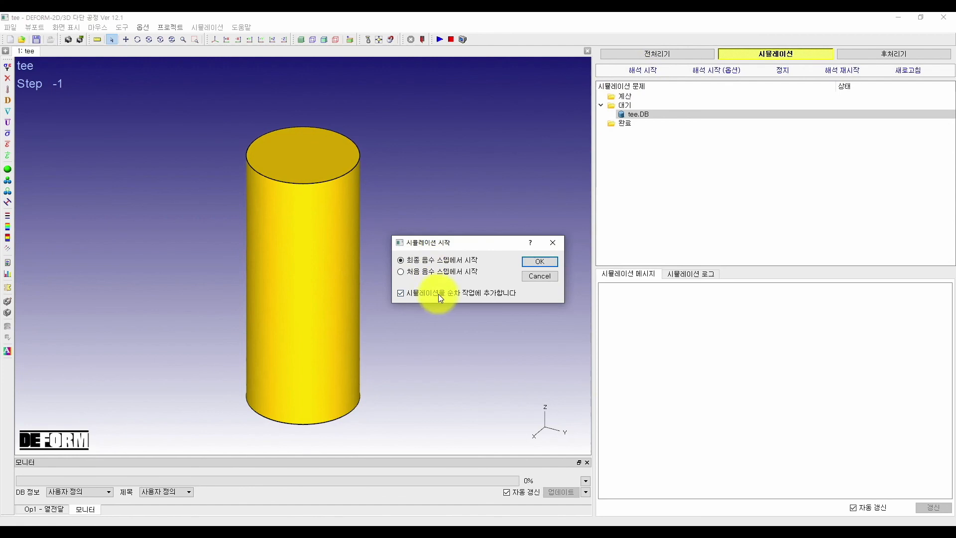
pyautogui.click(443, 296)
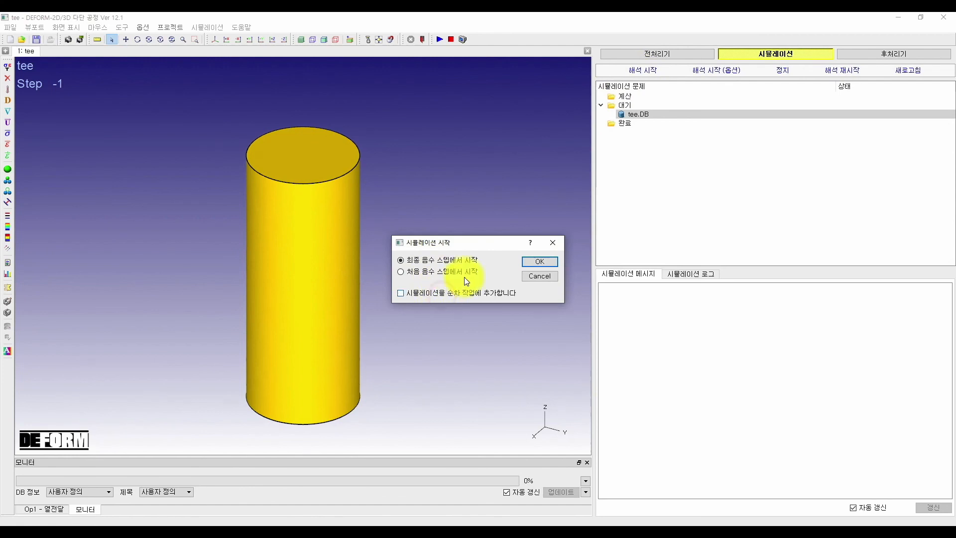
pyautogui.click(531, 262)
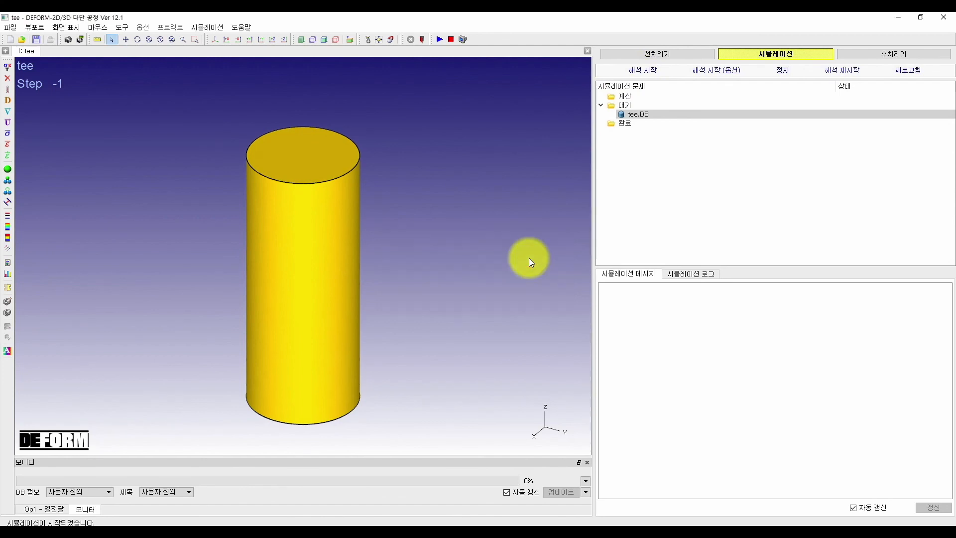